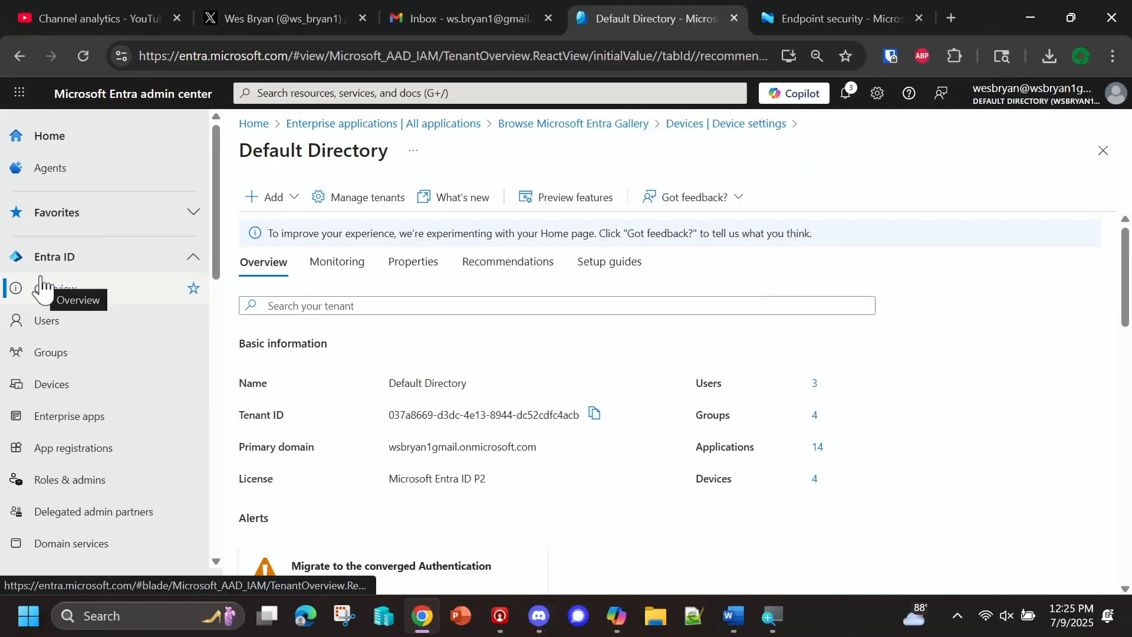
- Open the Device settings page for devices under Entra ID
{"action": "left_click", "coordinate": [38, 386]}
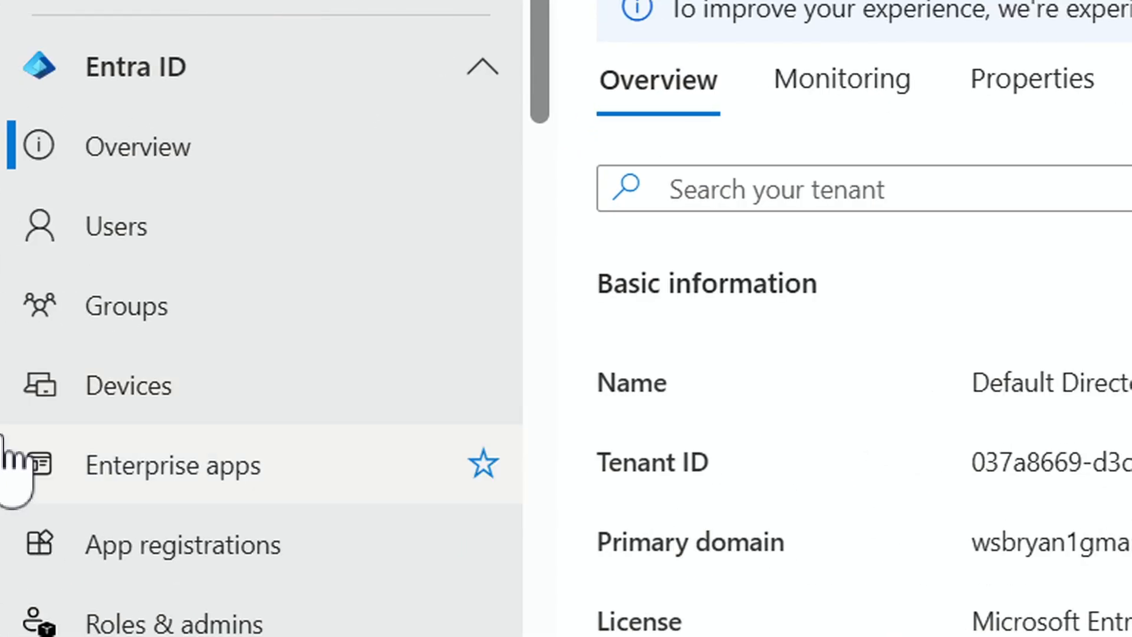
{"action": "left_click", "coordinate": [137, 407]}
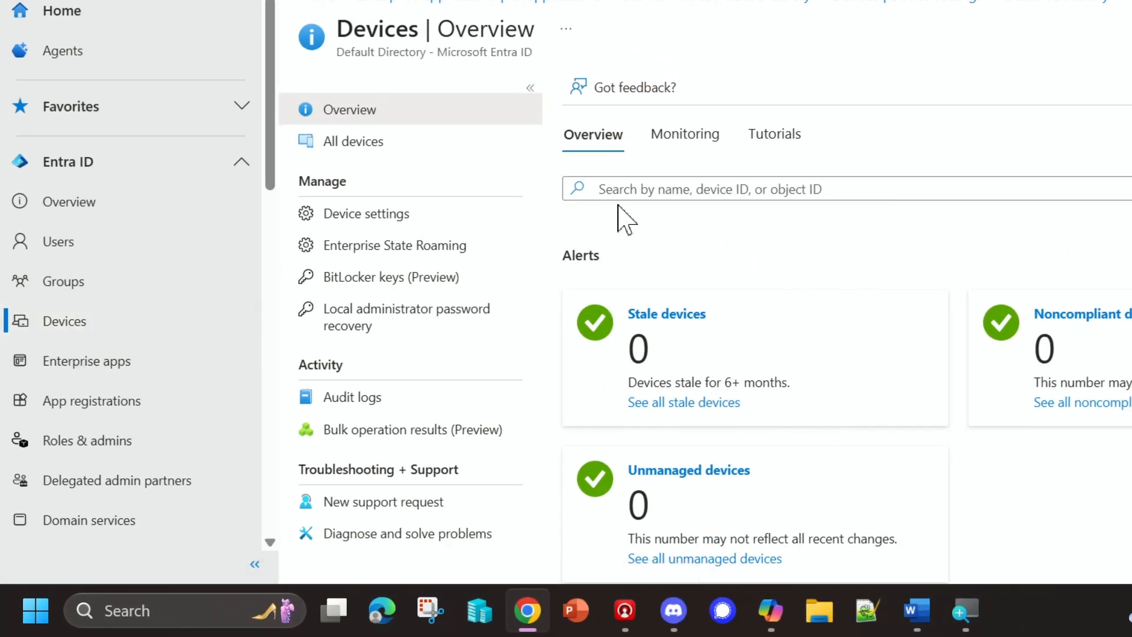
{"action": "left_click", "coordinate": [371, 233]}
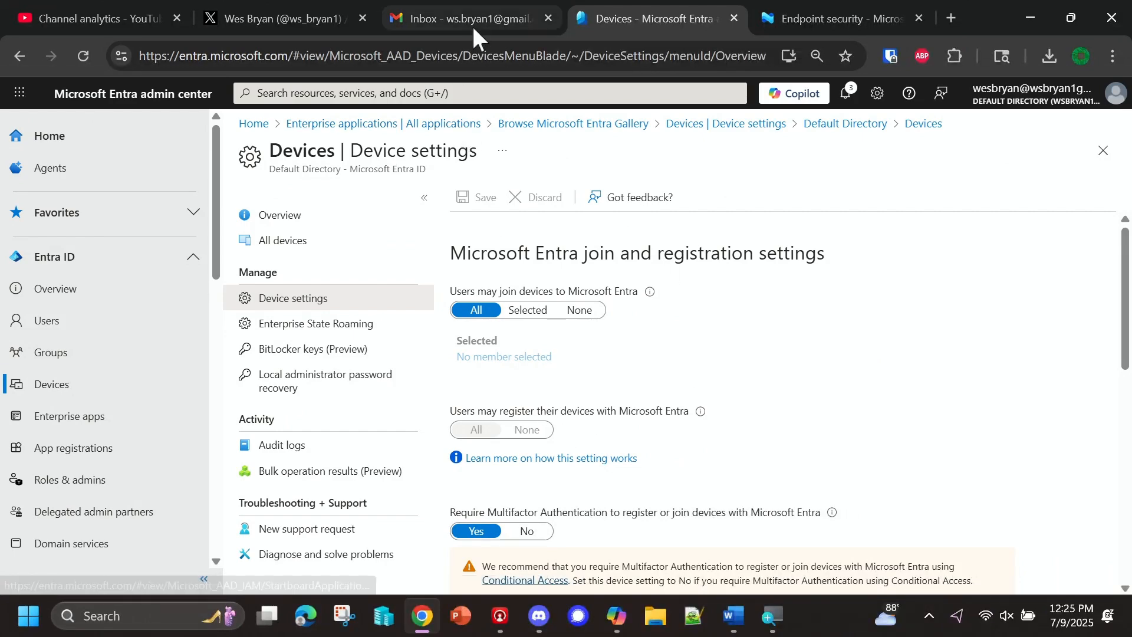
- Close the Gmail inbox and X profile browser tabs
{"action": "left_click", "coordinate": [548, 18]}
{"action": "left_click", "coordinate": [363, 18]}
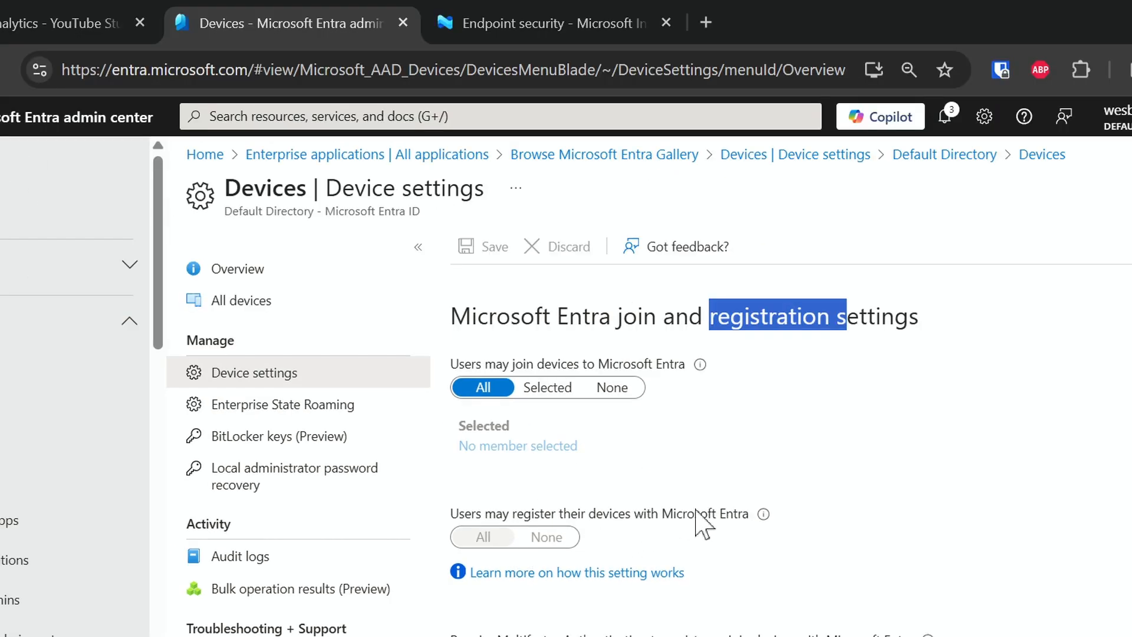
- Review the Entra join and registration settings, including multifactor authentication and the explanation of the maximum number of devices per user
{"action": "scroll", "coordinate": [782, 522], "scroll_direction": "down", "scroll_amount": 2}
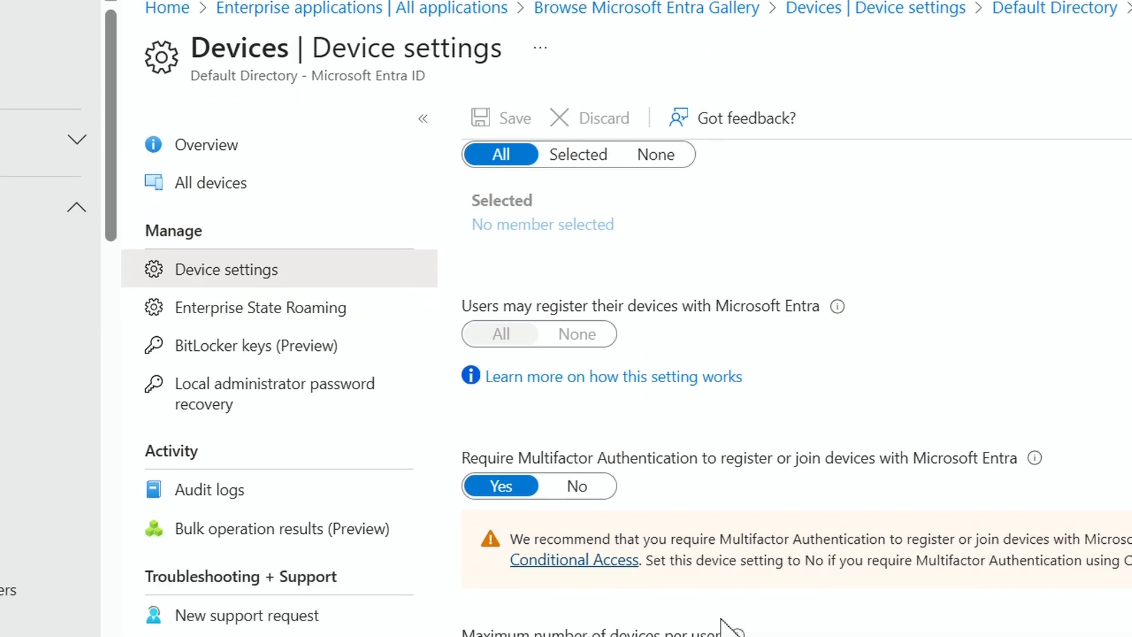
{"action": "scroll", "coordinate": [478, 514], "scroll_direction": "down", "scroll_amount": 1}
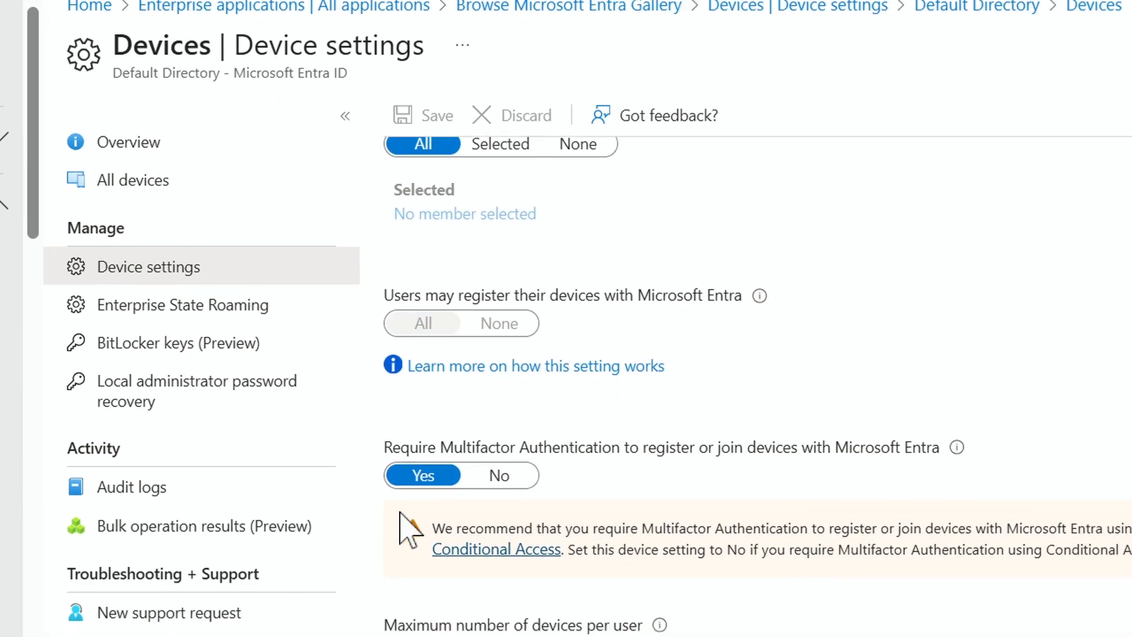
{"action": "scroll", "coordinate": [401, 512], "scroll_direction": "down", "scroll_amount": 2}
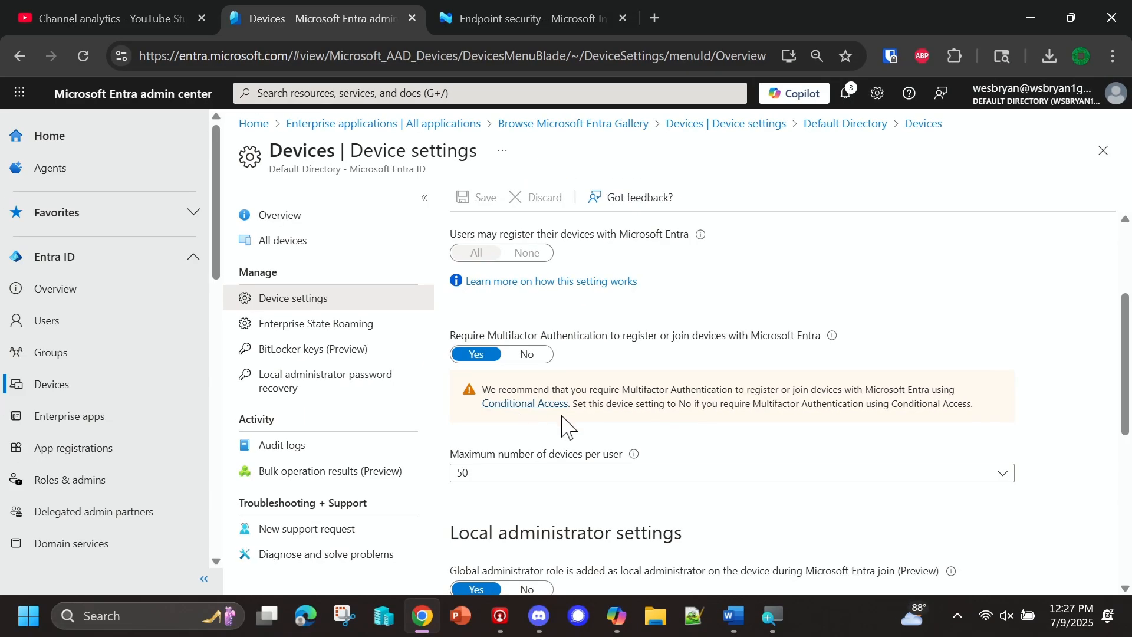
{"action": "scroll", "coordinate": [649, 400], "scroll_direction": "down", "scroll_amount": 5}
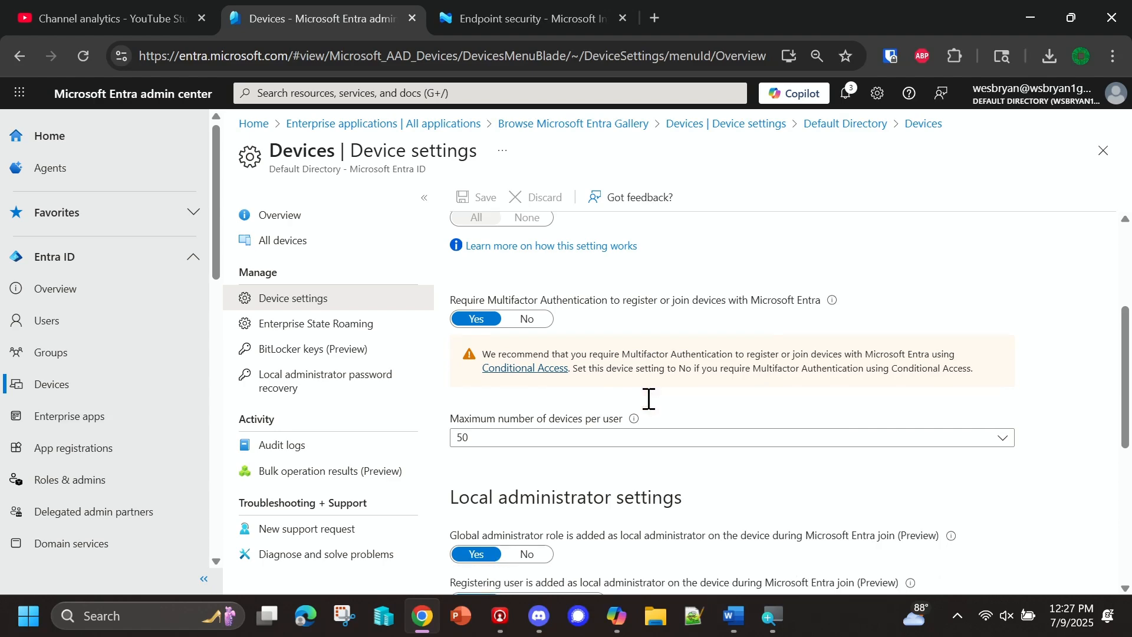
{"action": "scroll", "coordinate": [649, 407], "scroll_direction": "up", "scroll_amount": 3}
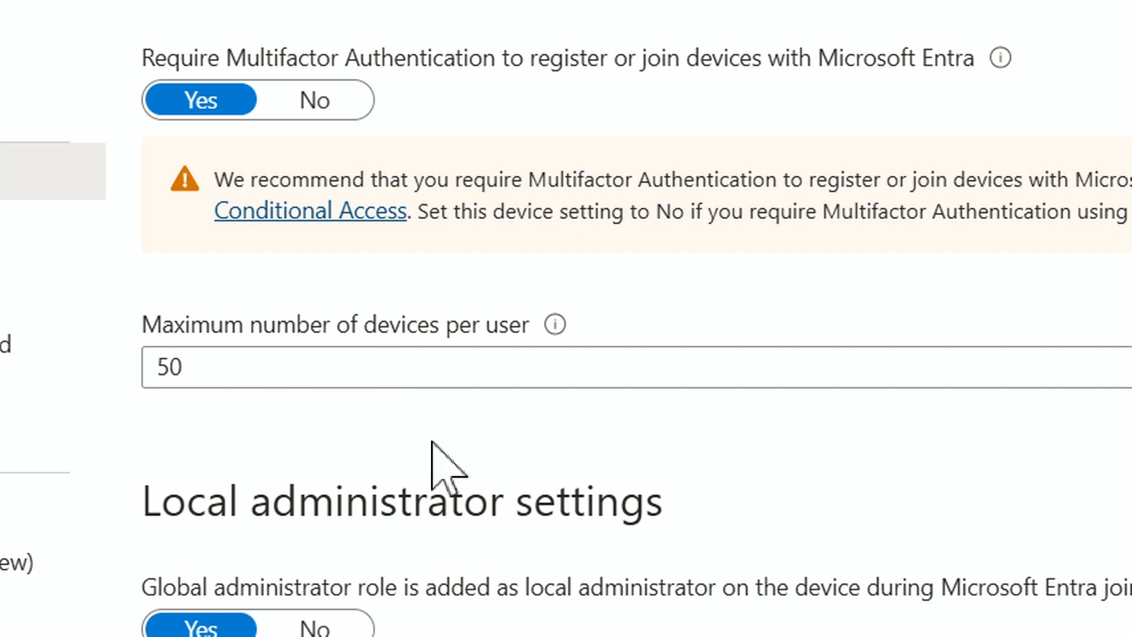
{"action": "mouse_move", "coordinate": [555, 322]}
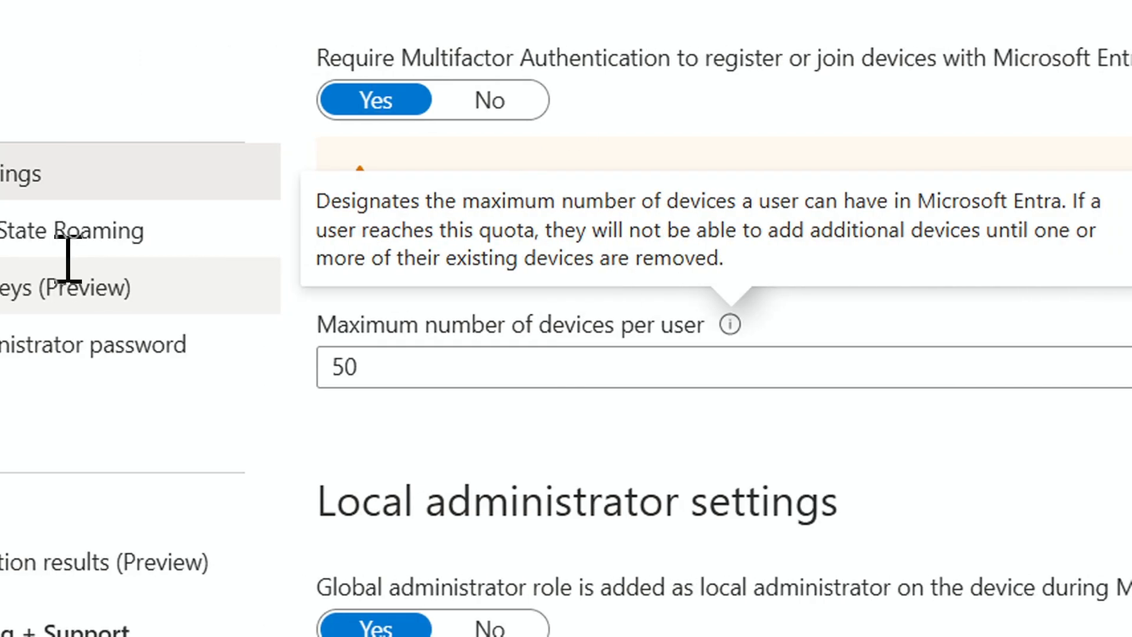
{"action": "mouse_move", "coordinate": [730, 326]}
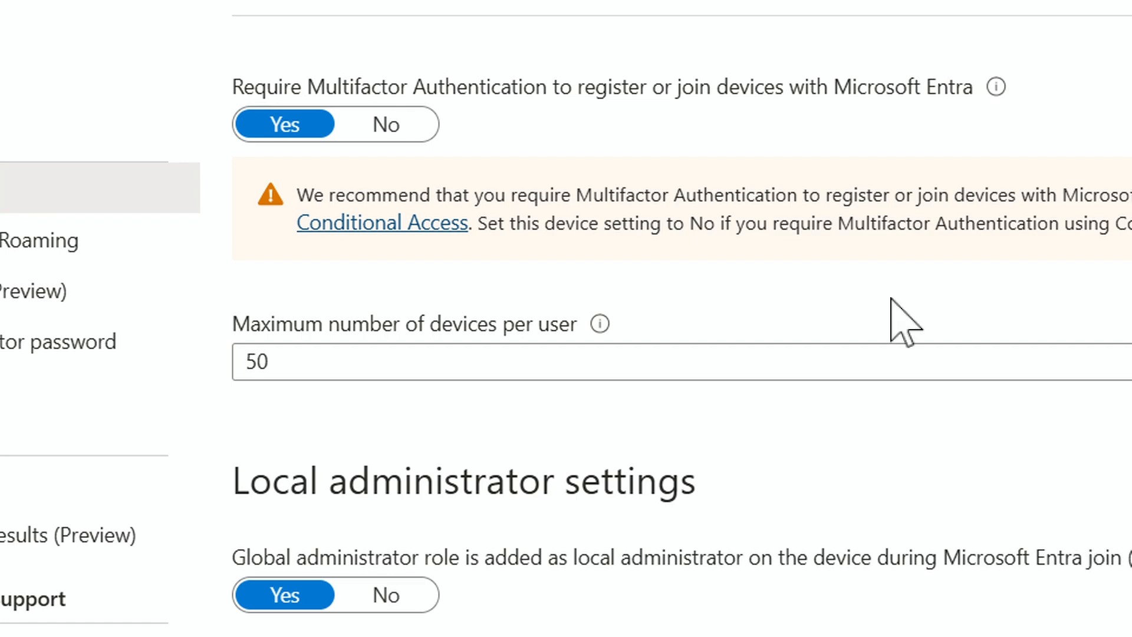
- Enable Microsoft Entra Local Administrator Password Solution (LAPS) in the local administrator settings and save the device settings
{"action": "scroll", "coordinate": [905, 321], "scroll_direction": "down", "scroll_amount": 5}
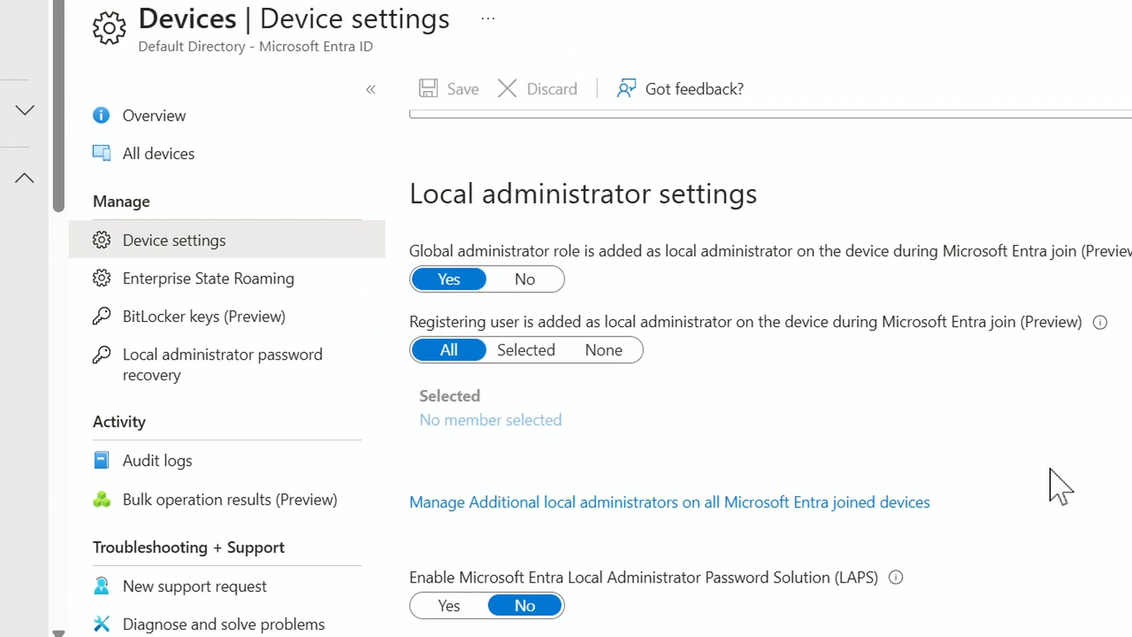
{"action": "scroll", "coordinate": [1060, 497], "scroll_direction": "down", "scroll_amount": 3}
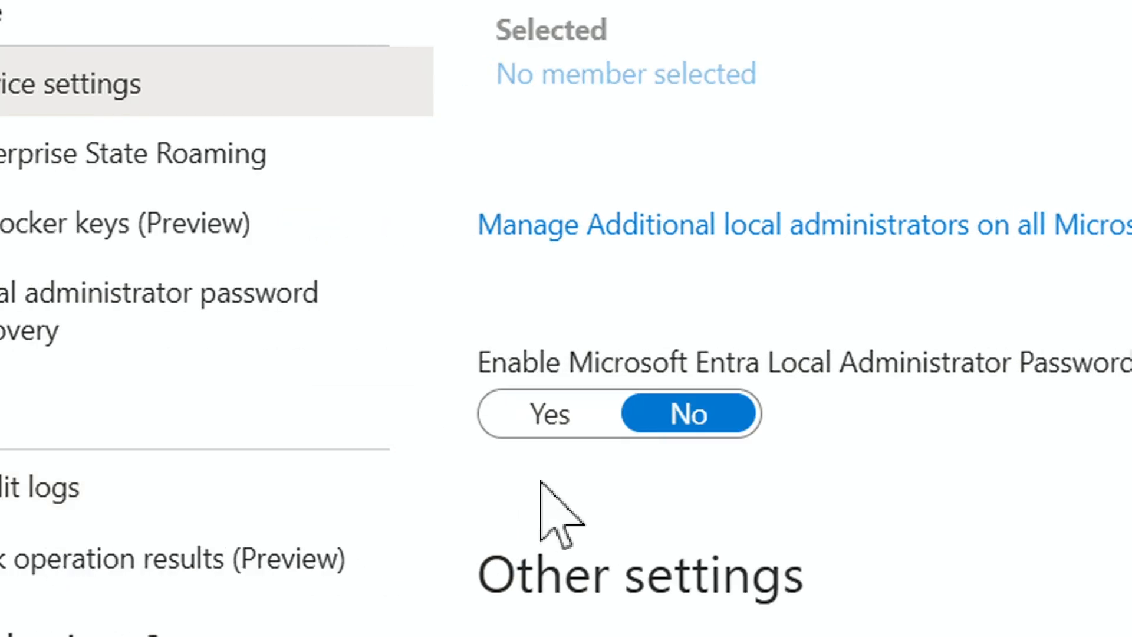
{"action": "left_click", "coordinate": [566, 417]}
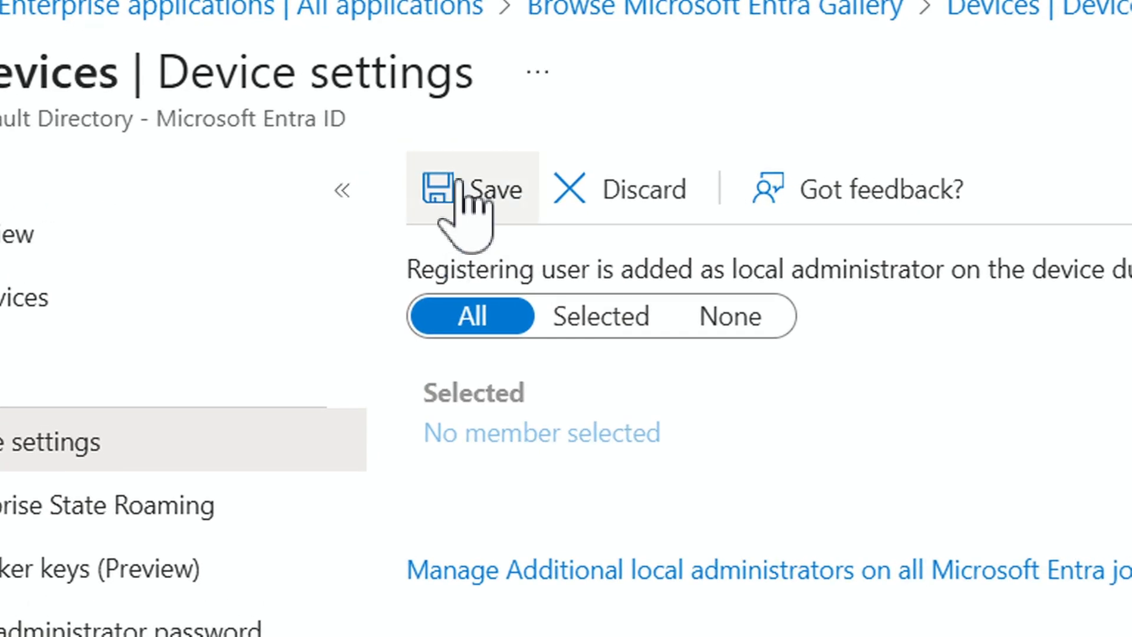
{"action": "left_click", "coordinate": [459, 180]}
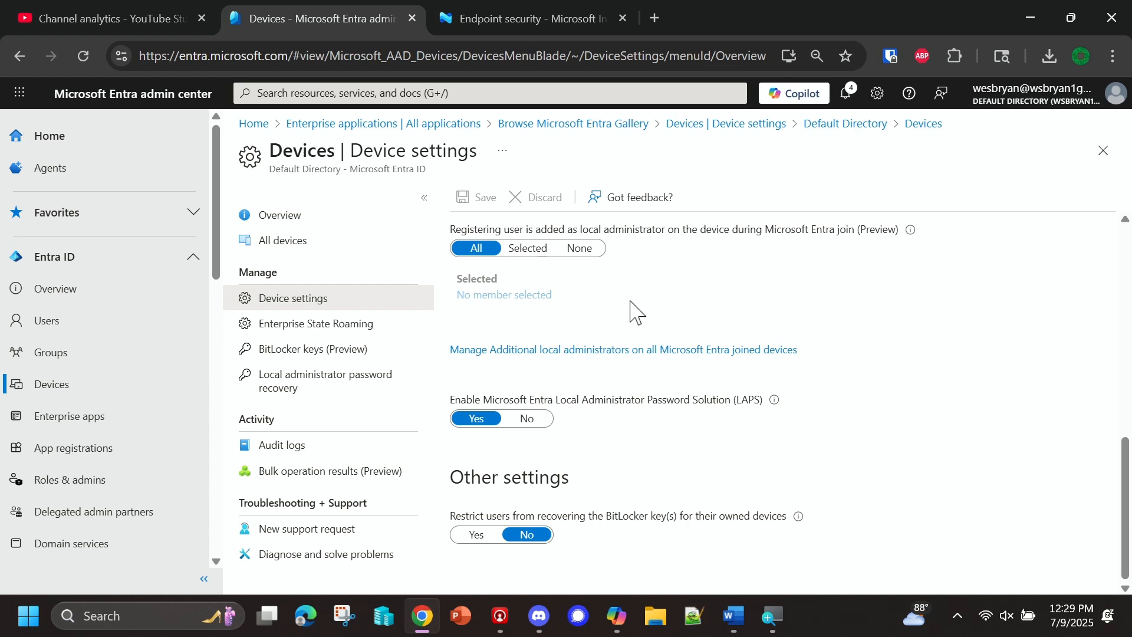
- Switch to the Intune admin center, open the Account protection policies under Endpoint security, and widen the Policy name column
{"action": "left_click", "coordinate": [477, 25]}
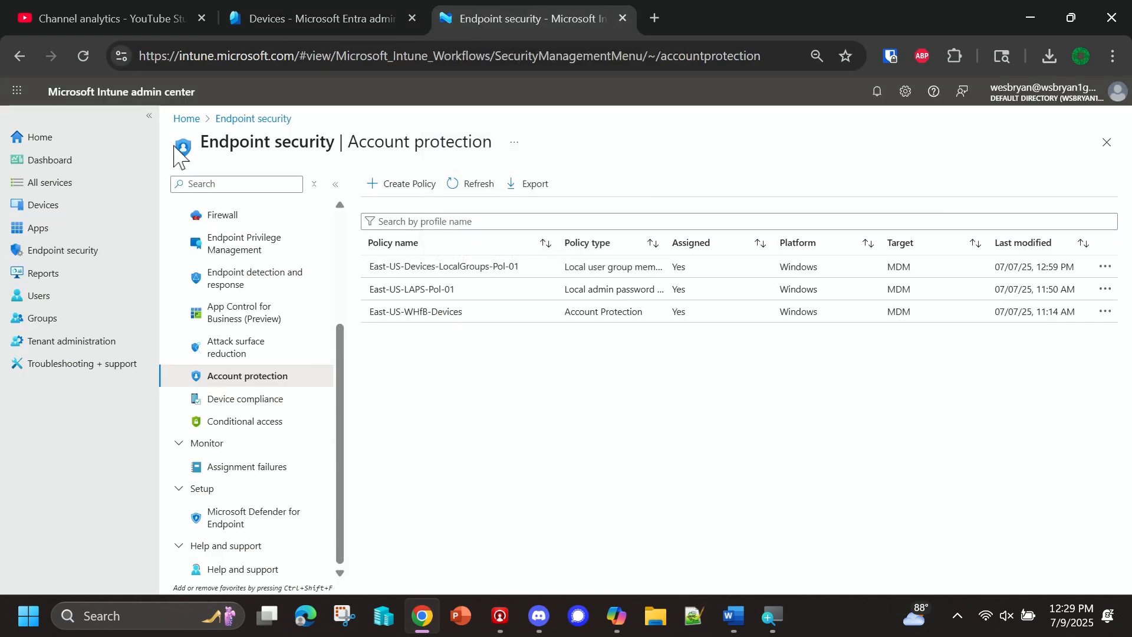
{"action": "left_click", "coordinate": [56, 138]}
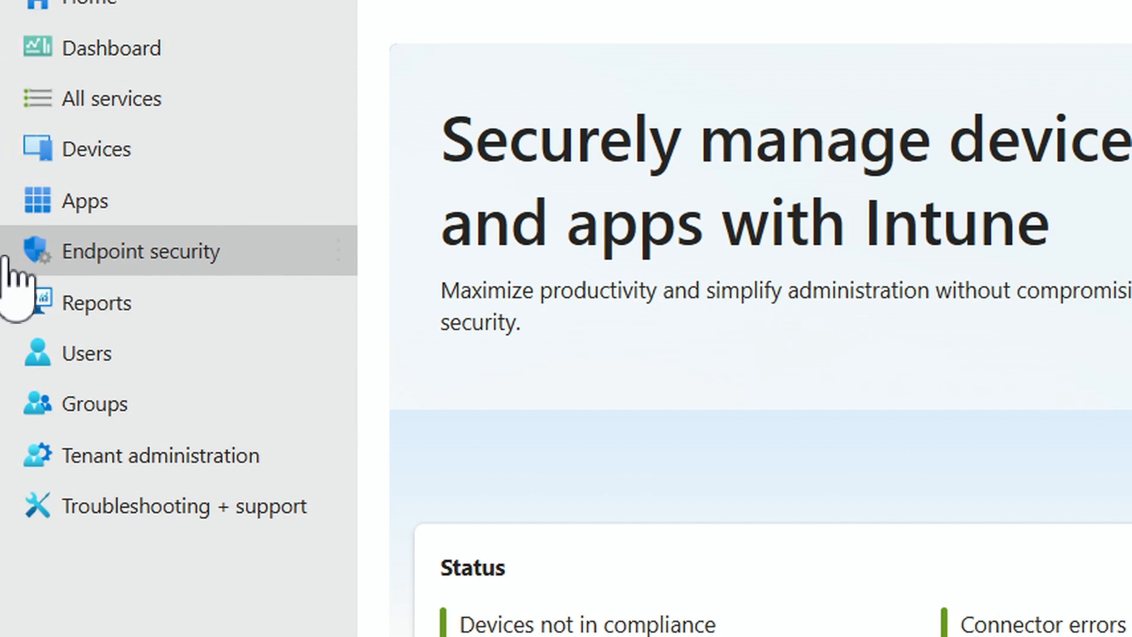
{"action": "left_click", "coordinate": [113, 247]}
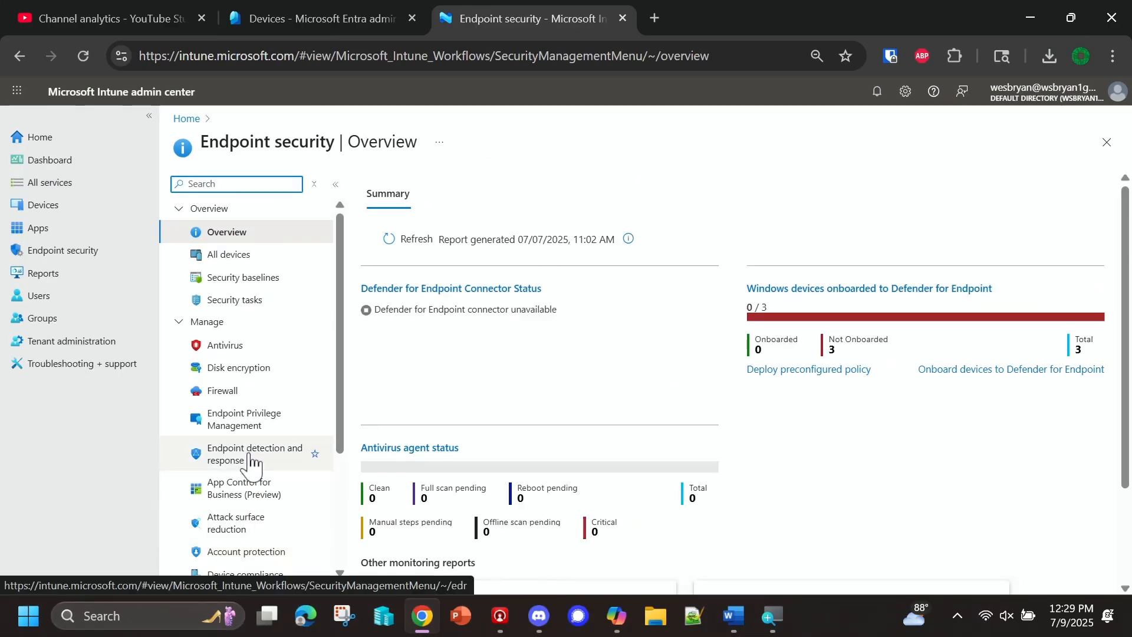
{"action": "scroll", "coordinate": [574, 378], "scroll_direction": "down", "scroll_amount": 2}
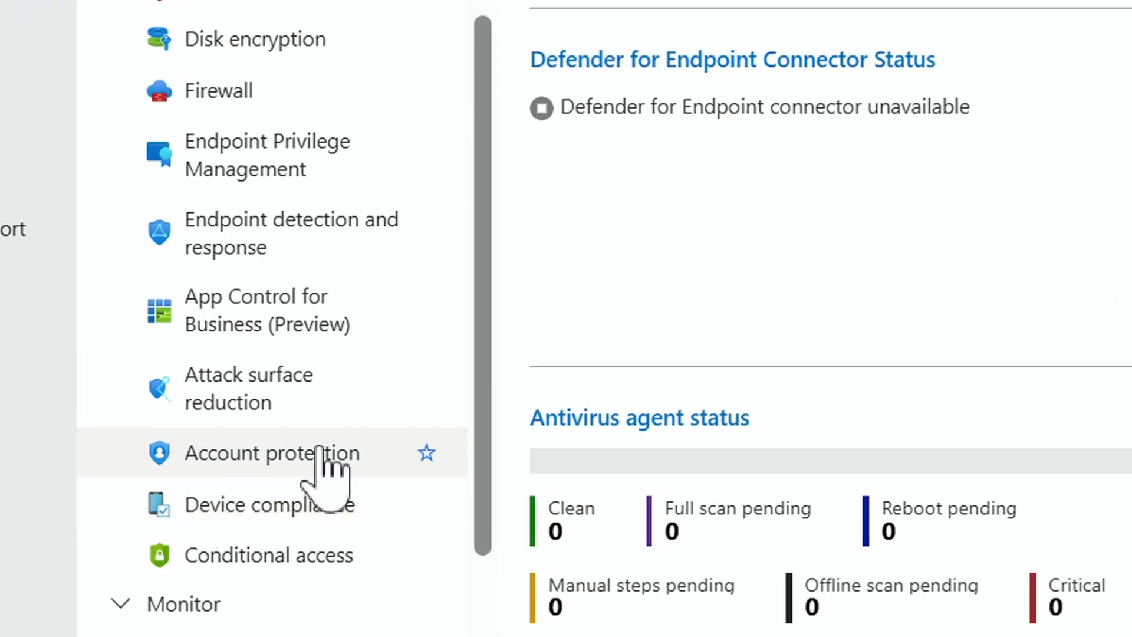
{"action": "left_click", "coordinate": [260, 459]}
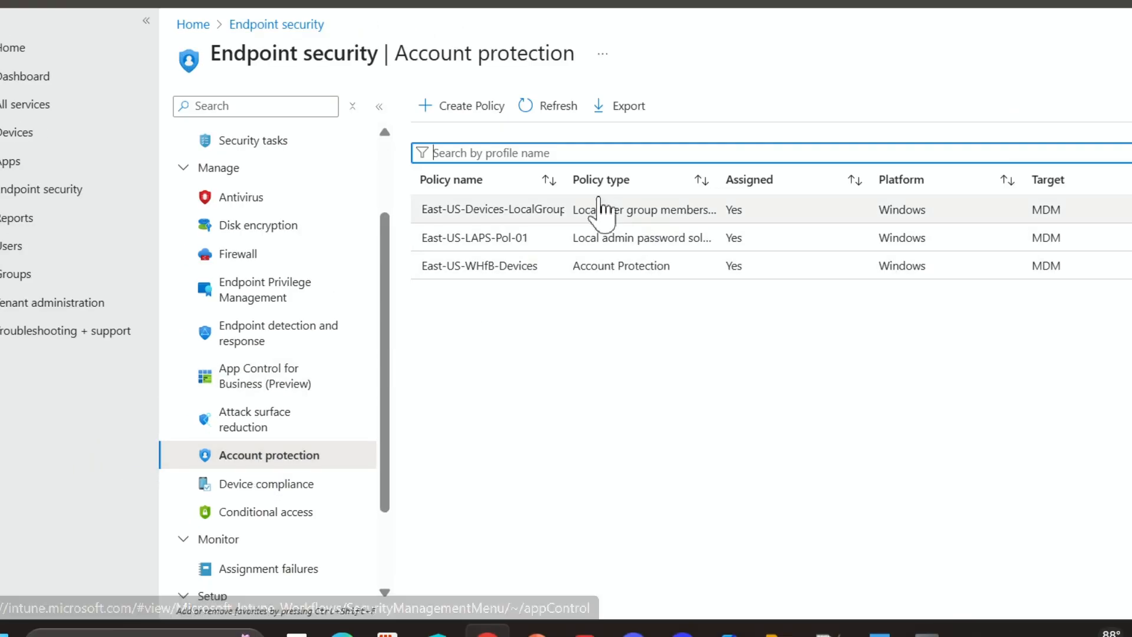
{"action": "left_click_drag", "start_coordinate": [559, 183], "coordinate": [649, 209]}
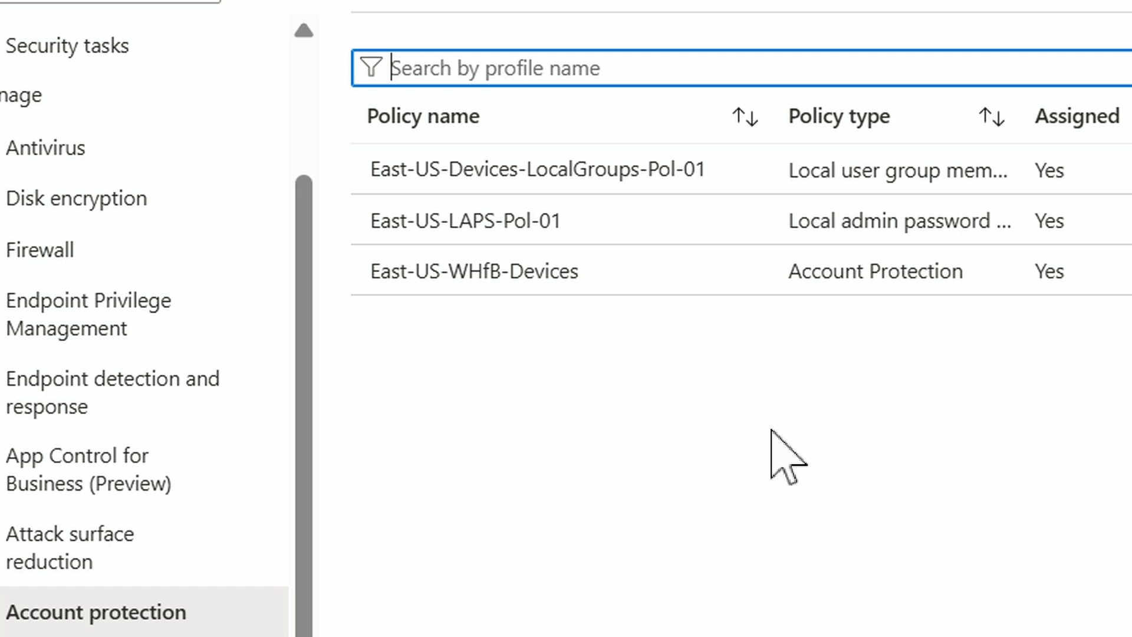
- Start a new account protection policy for the Windows platform using the Local admin password solution (Windows LAPS) profile
{"action": "scroll", "coordinate": [804, 55], "scroll_direction": "up", "scroll_amount": 3}
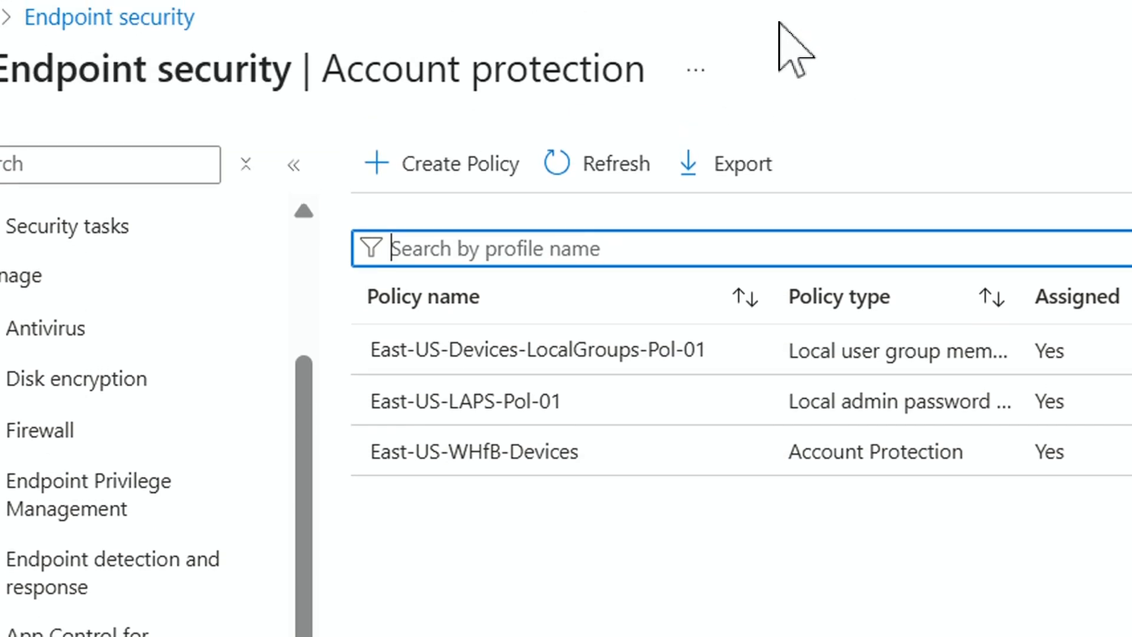
{"action": "left_click", "coordinate": [453, 171]}
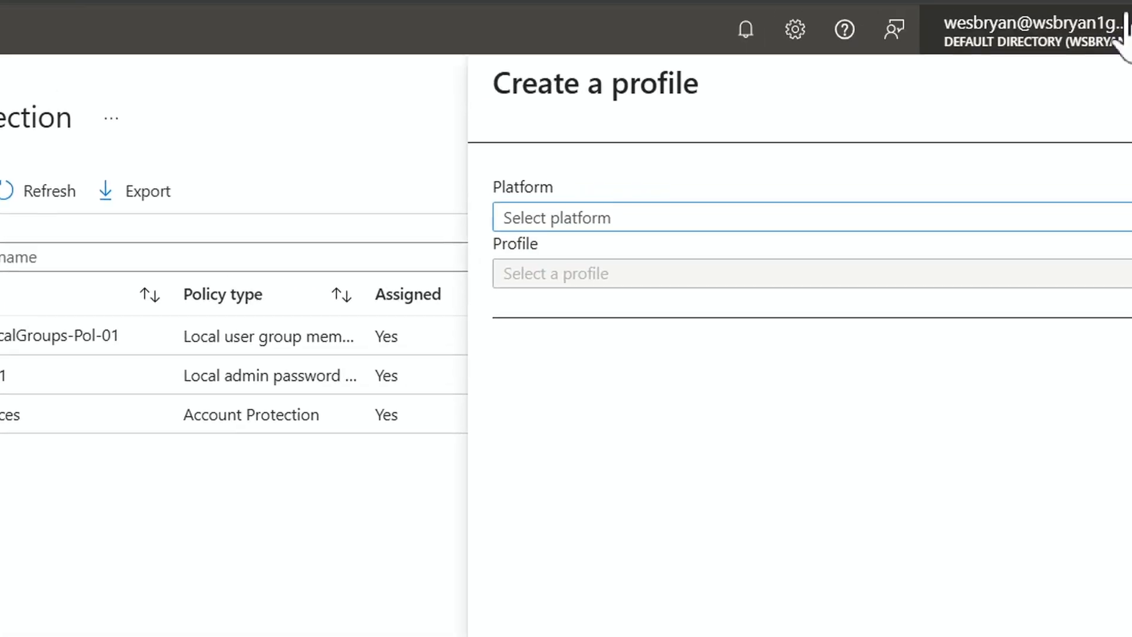
{"action": "left_click", "coordinate": [745, 224]}
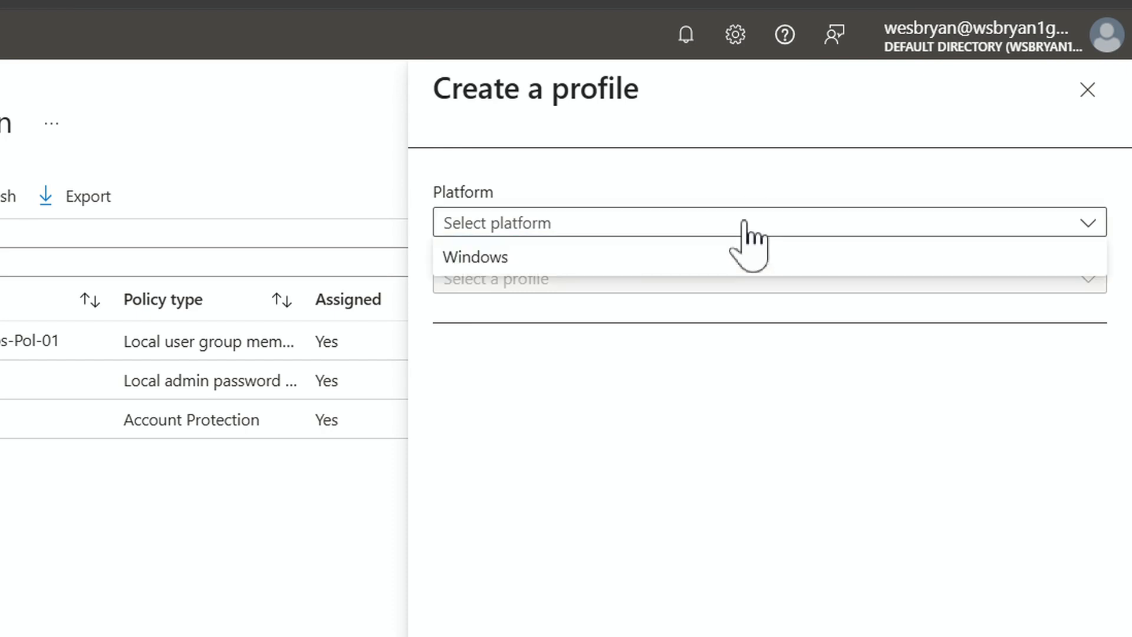
{"action": "left_click", "coordinate": [466, 260]}
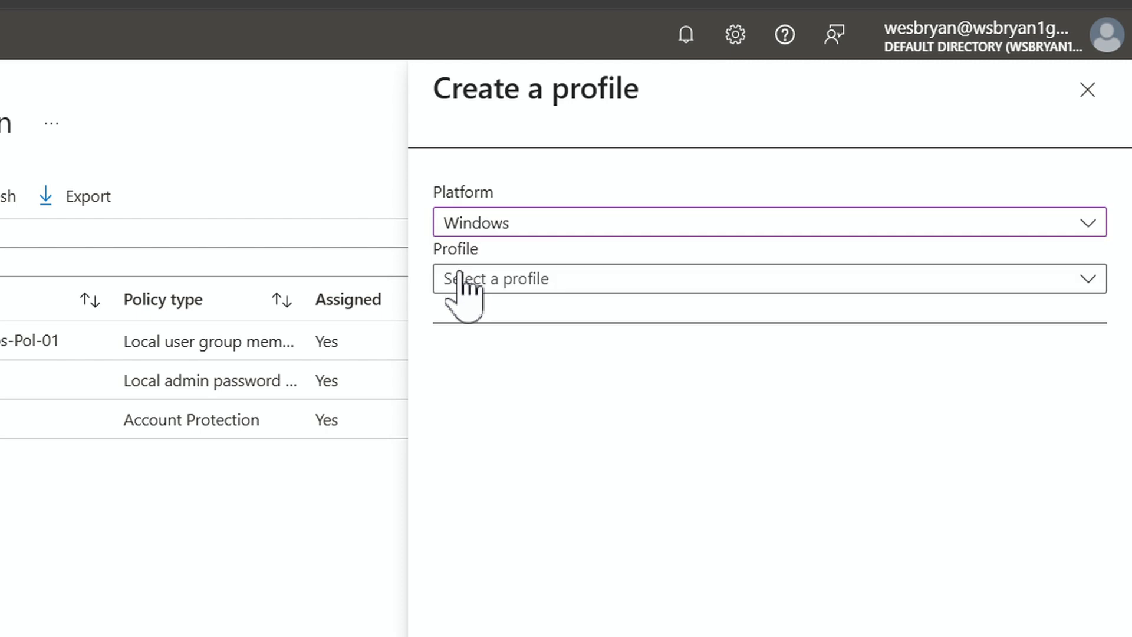
{"action": "left_click", "coordinate": [462, 277]}
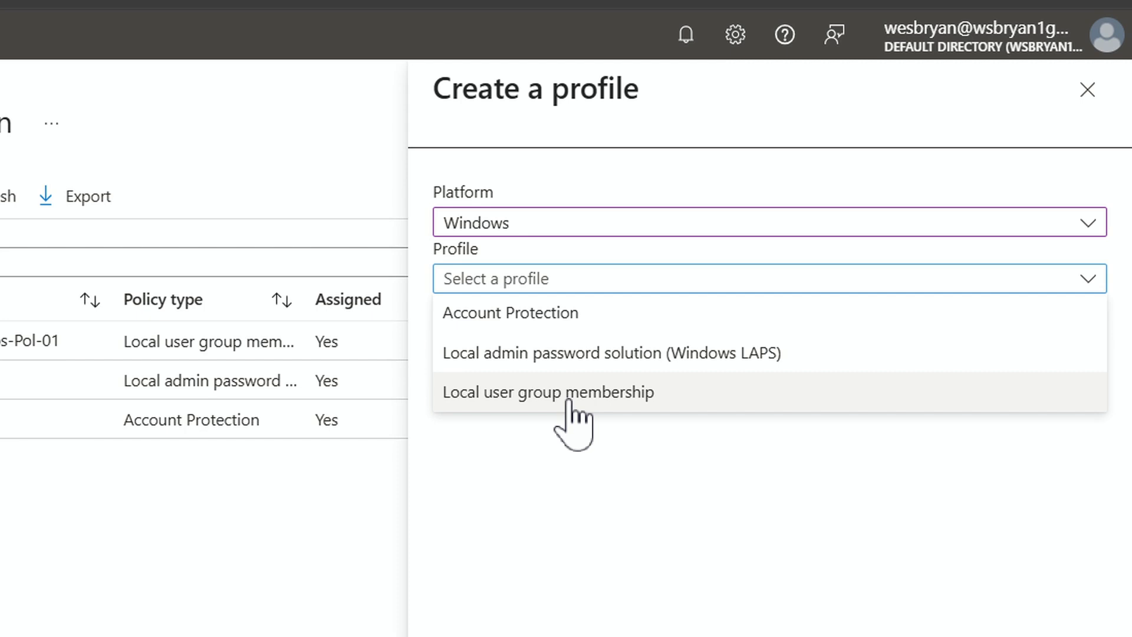
{"action": "left_click", "coordinate": [478, 354]}
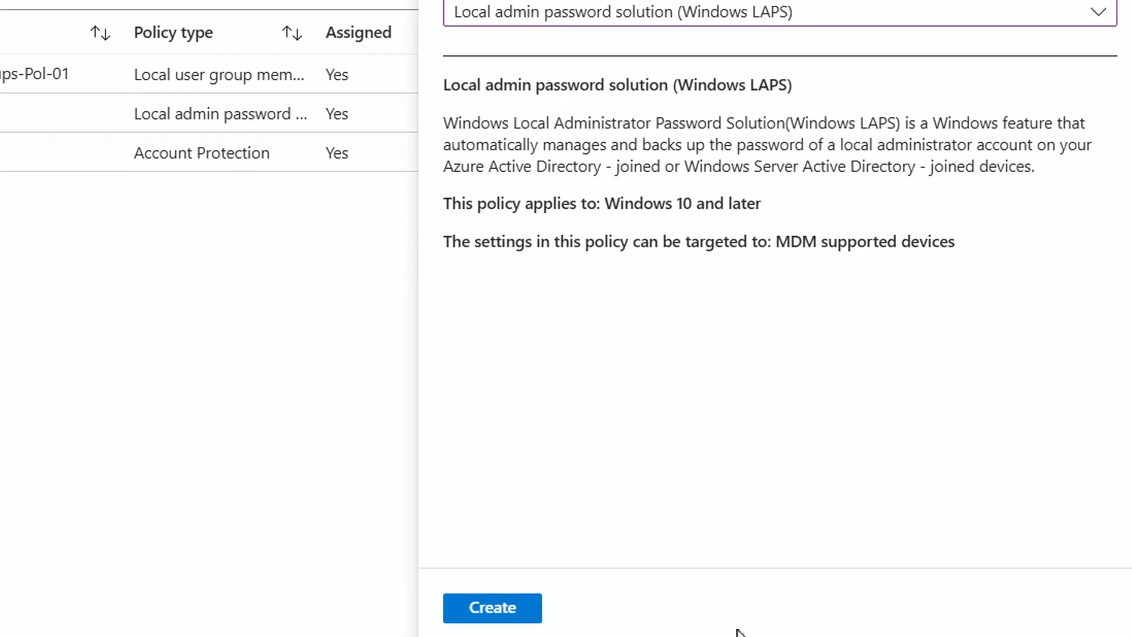
{"action": "left_click", "coordinate": [510, 606]}
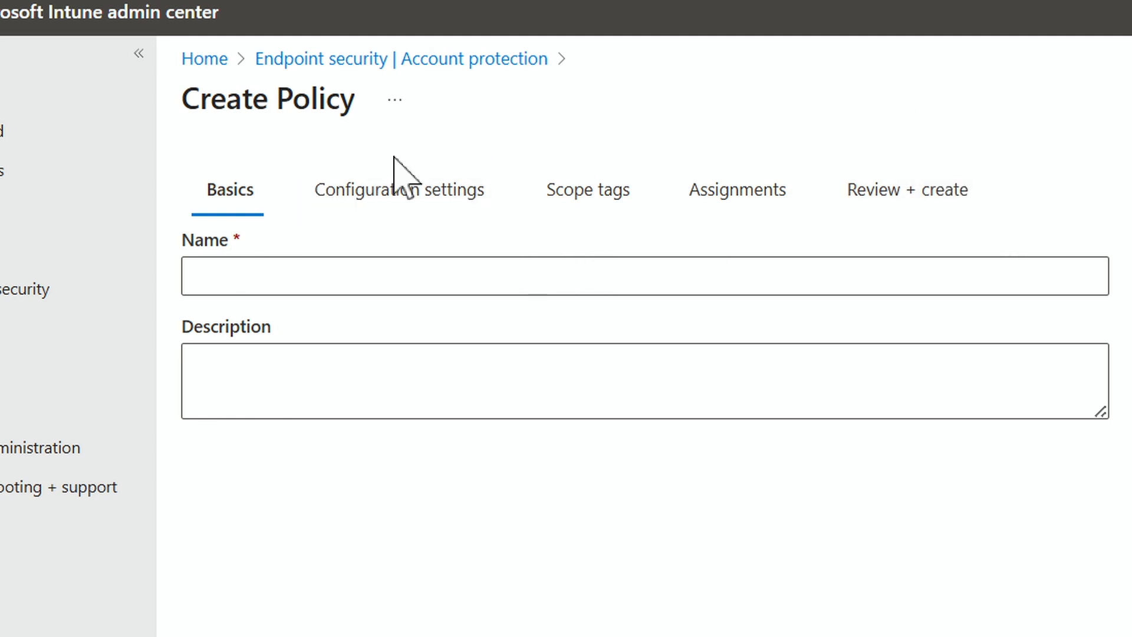
- Name the policy West-US-Devices-LAPS-Pol-01 and proceed to its configuration settings
{"action": "left_click", "coordinate": [369, 207]}
{"action": "left_click", "coordinate": [242, 217]}
{"action": "left_click", "coordinate": [393, 285]}
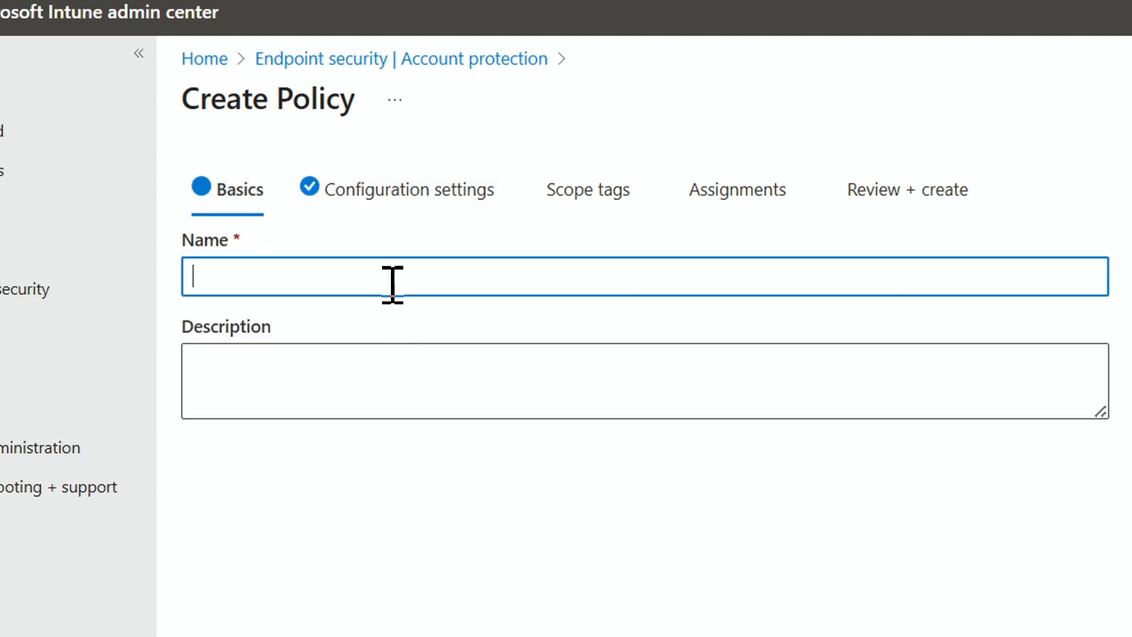
{"action": "type", "text": "E"}
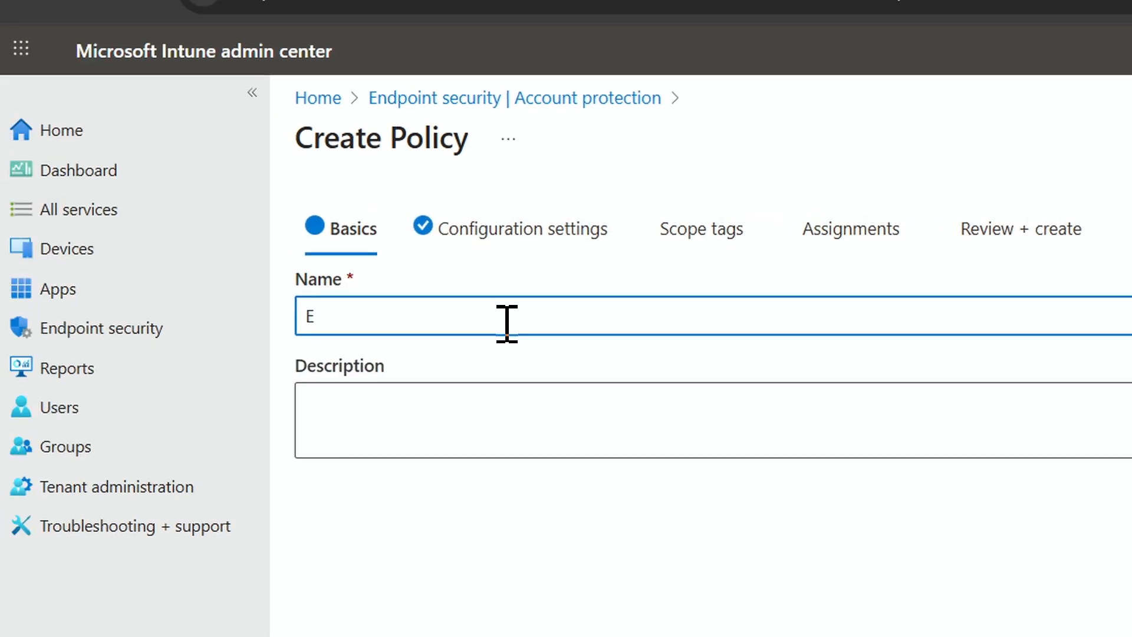
{"action": "key", "text": "BackSpace"}
{"action": "type", "text": "West-US-Devices-LAPS-Pol-01"}
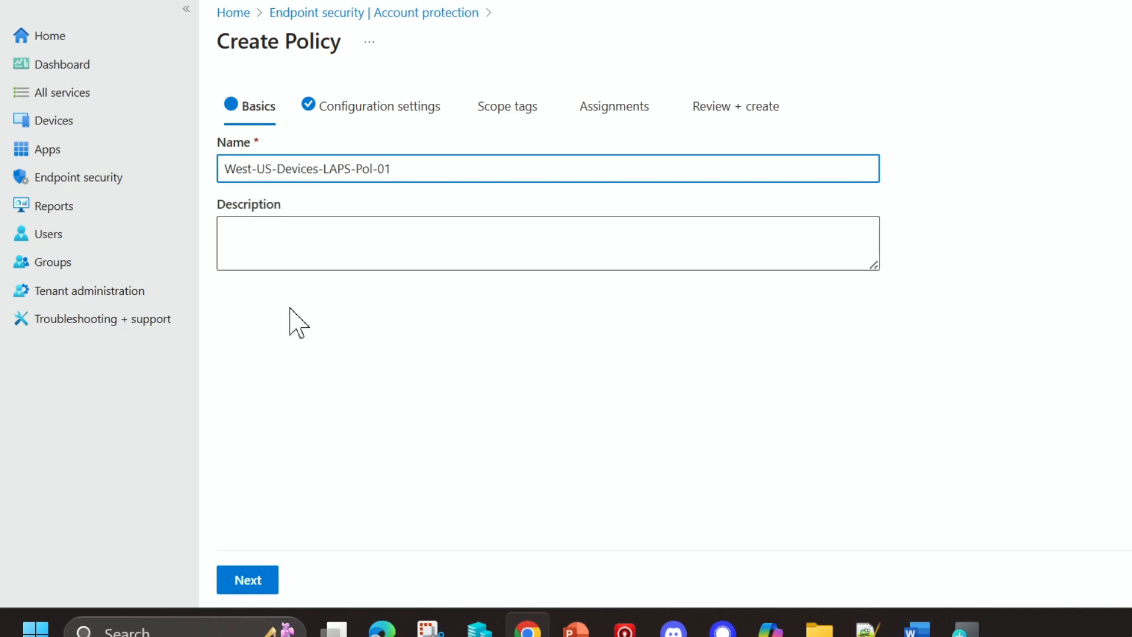
{"action": "left_click", "coordinate": [239, 584]}
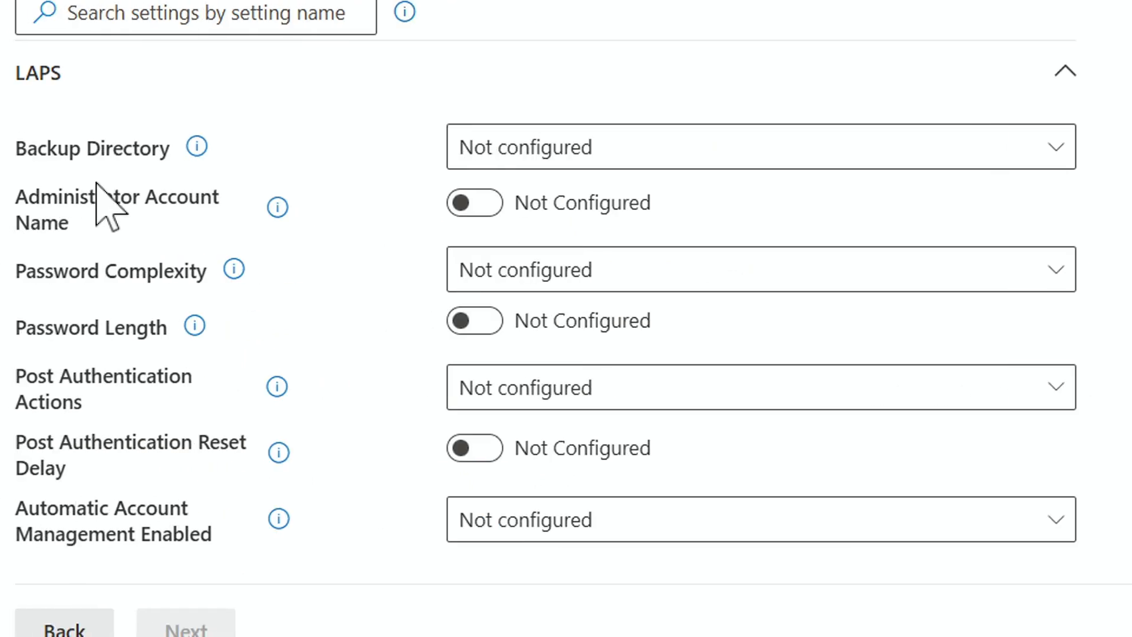
- Set the LAPS Backup Directory to Backup the password to Azure AD only and proceed to the scope tags
{"action": "left_click", "coordinate": [721, 151]}
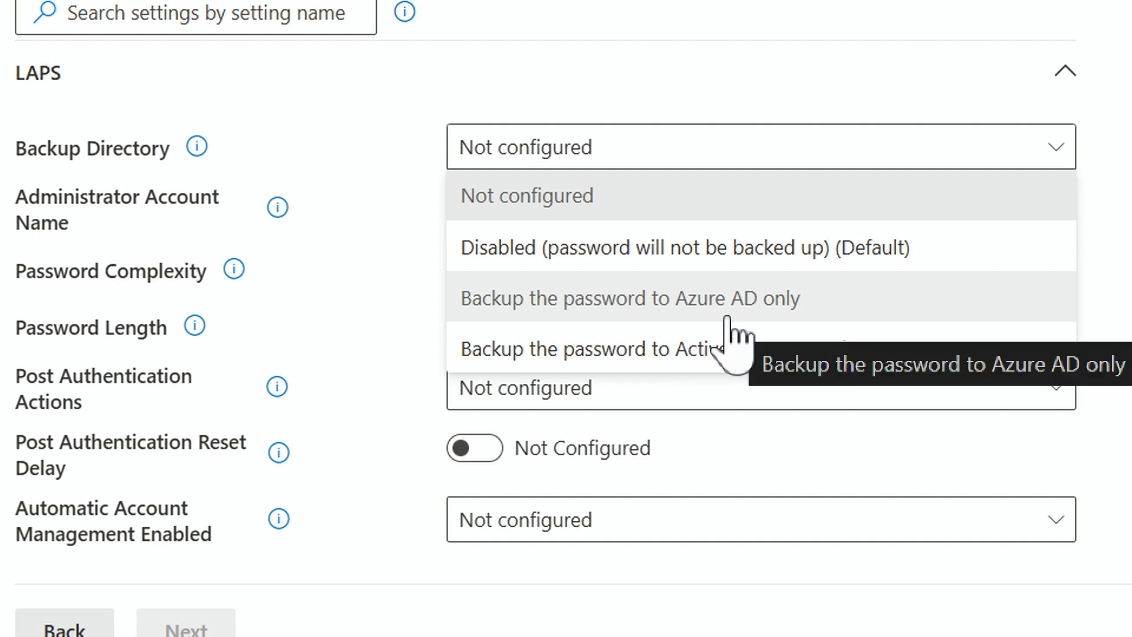
{"action": "left_click", "coordinate": [690, 313]}
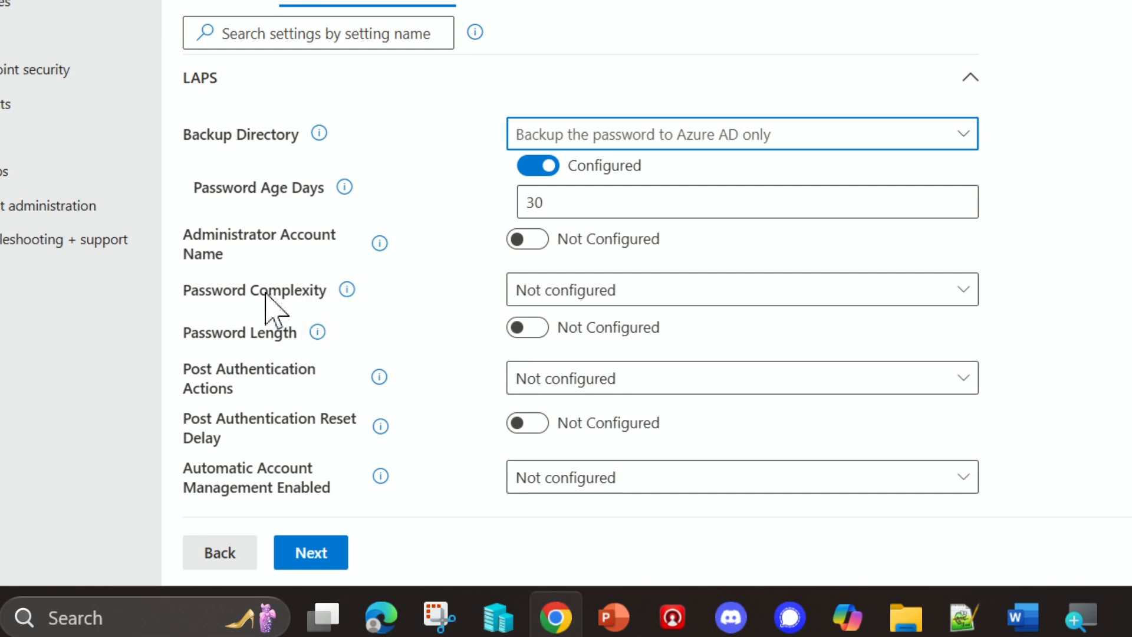
{"action": "left_click", "coordinate": [612, 298]}
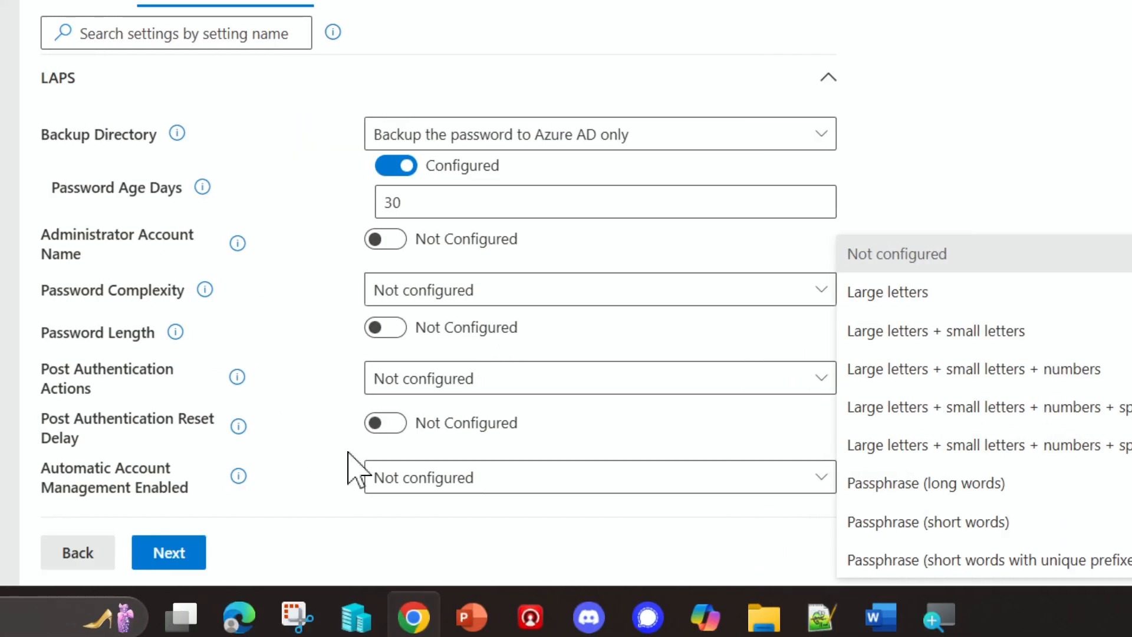
{"action": "key", "text": "Escape"}
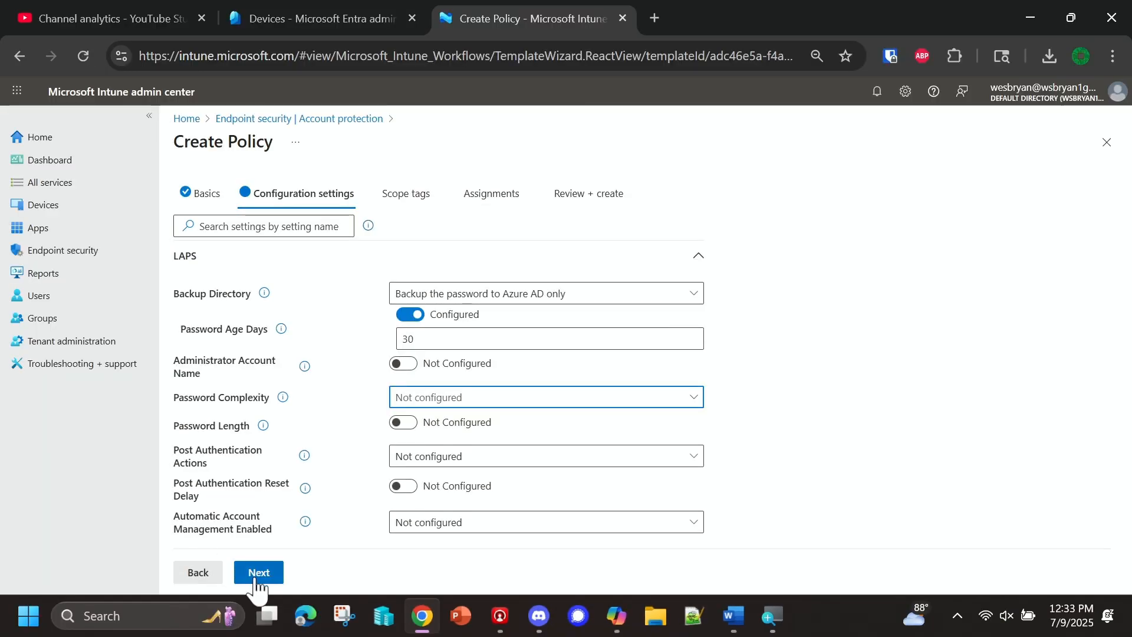
{"action": "left_click", "coordinate": [169, 553]}
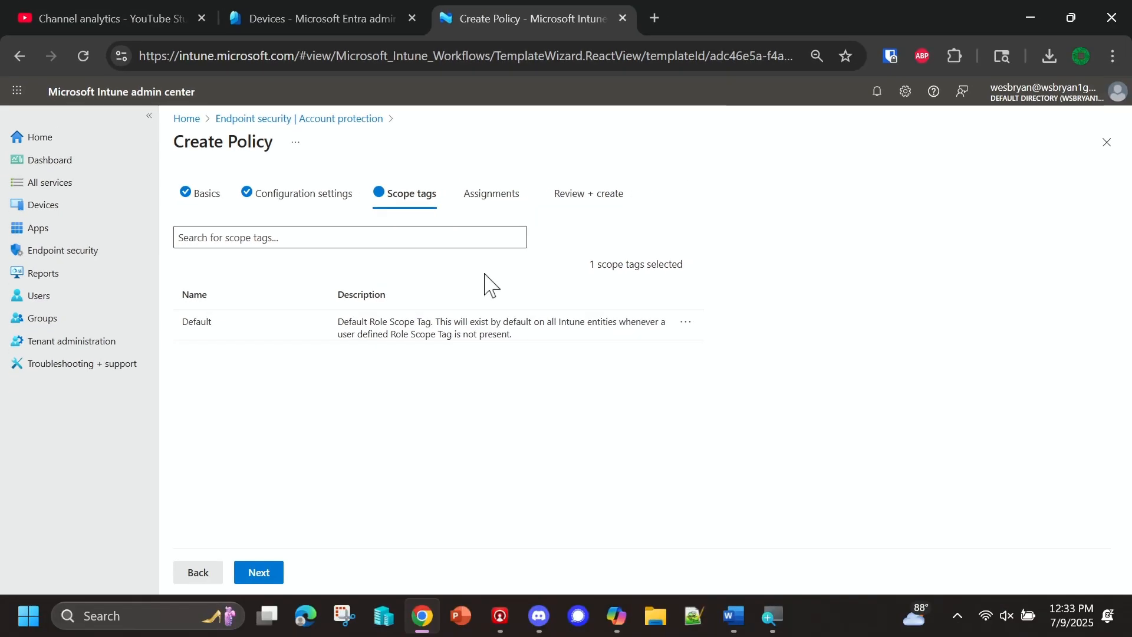
- Keep the default scope tag, assign the policy to the Windows Devices group with target type Include, and proceed to the review
{"action": "left_click", "coordinate": [261, 569]}
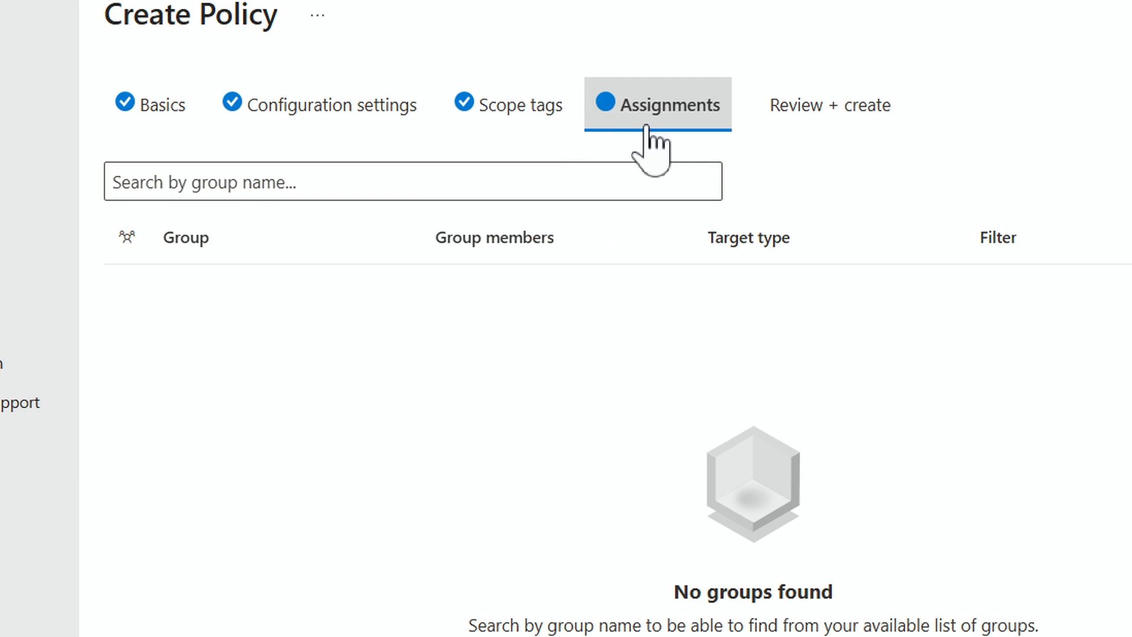
{"action": "left_click", "coordinate": [586, 190]}
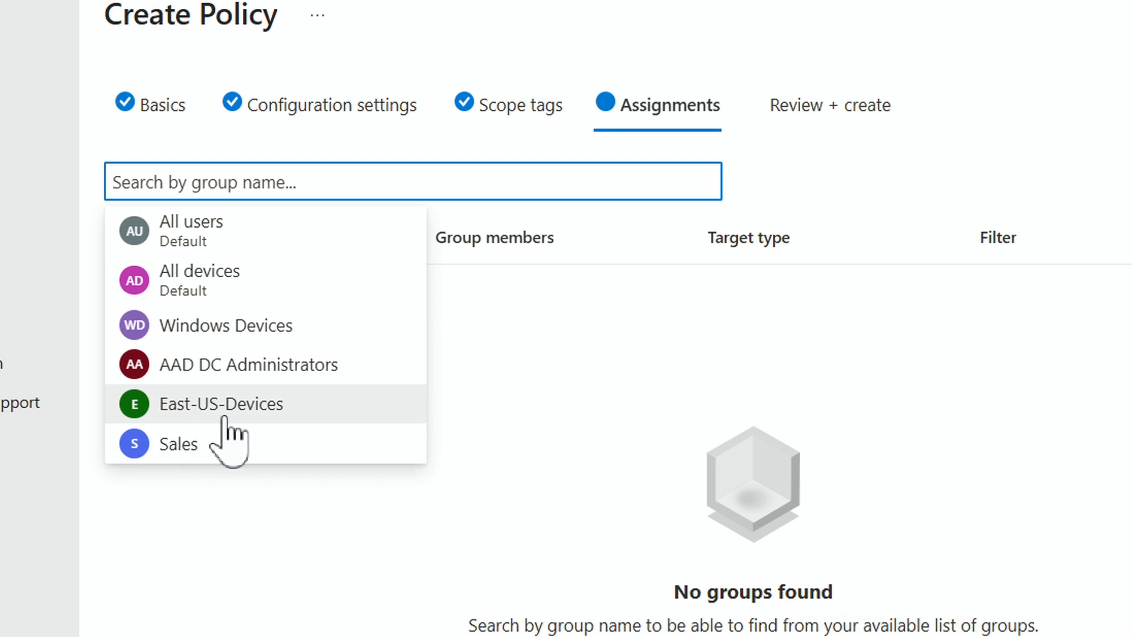
{"action": "left_click", "coordinate": [237, 328]}
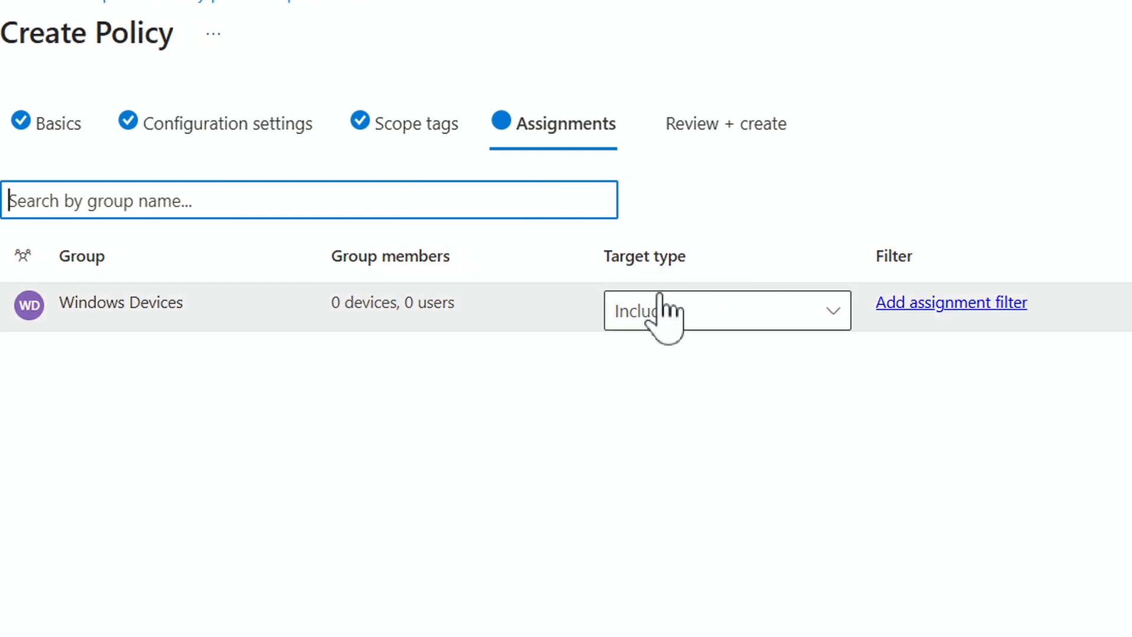
{"action": "left_click", "coordinate": [765, 313]}
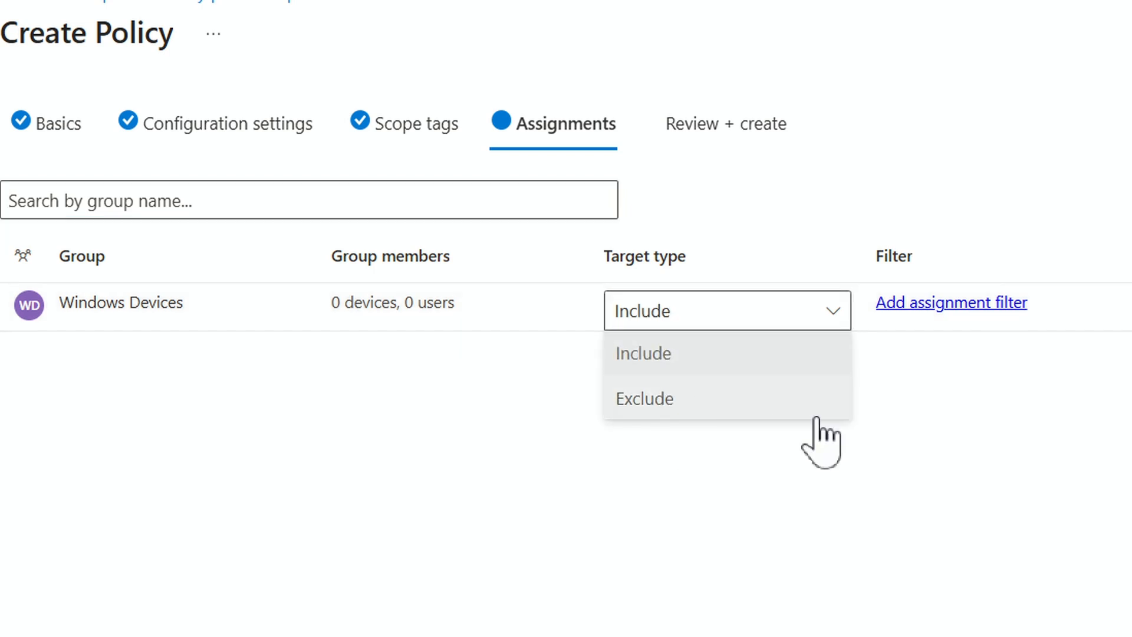
{"action": "left_click", "coordinate": [924, 466]}
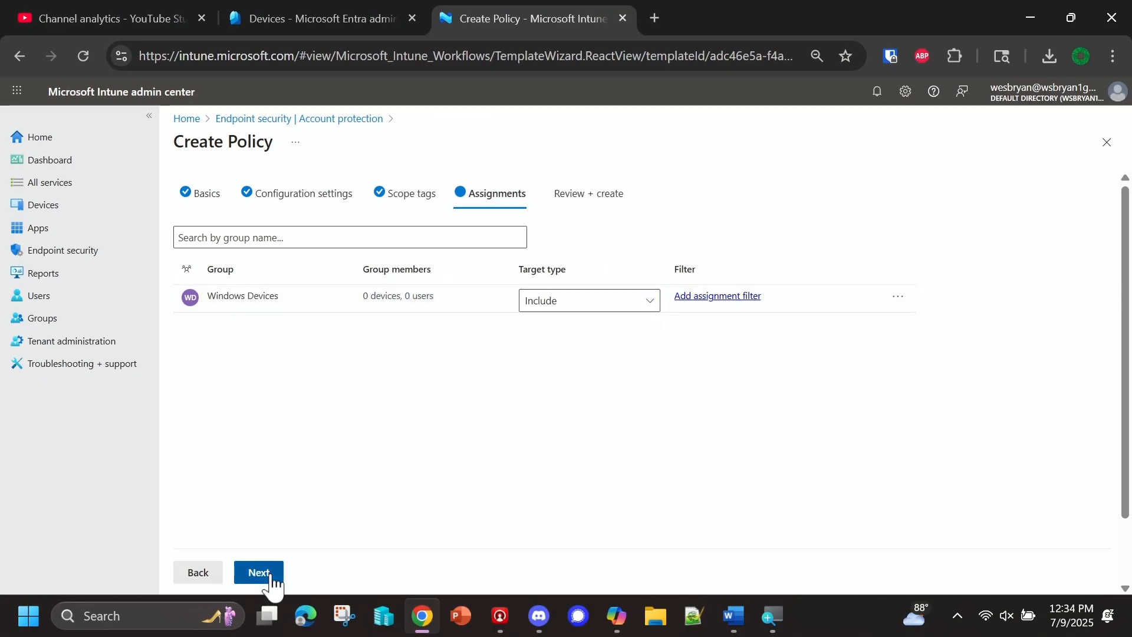
{"action": "left_click", "coordinate": [270, 579]}
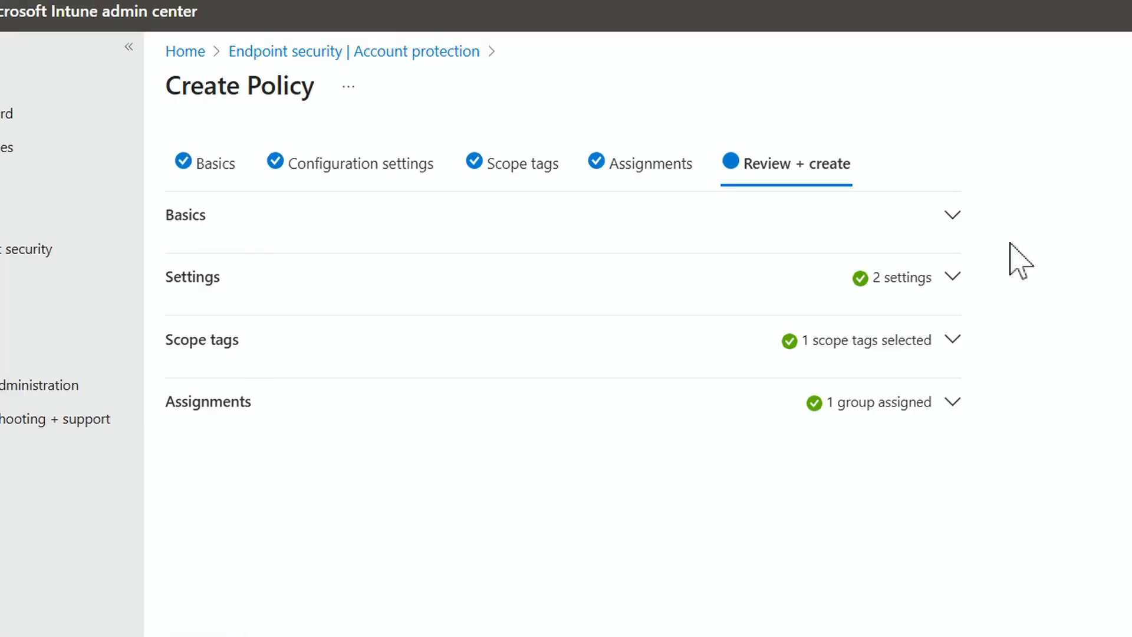
- Review the policy's basics and LAPS settings, and save the new policy
{"action": "left_click", "coordinate": [954, 218]}
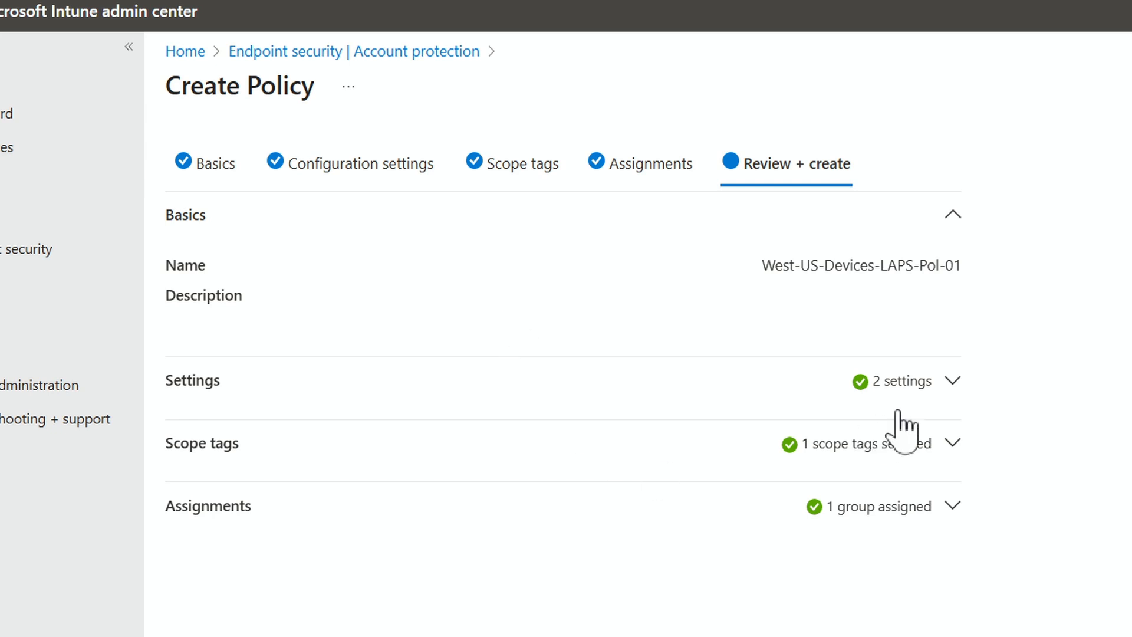
{"action": "left_click", "coordinate": [953, 382]}
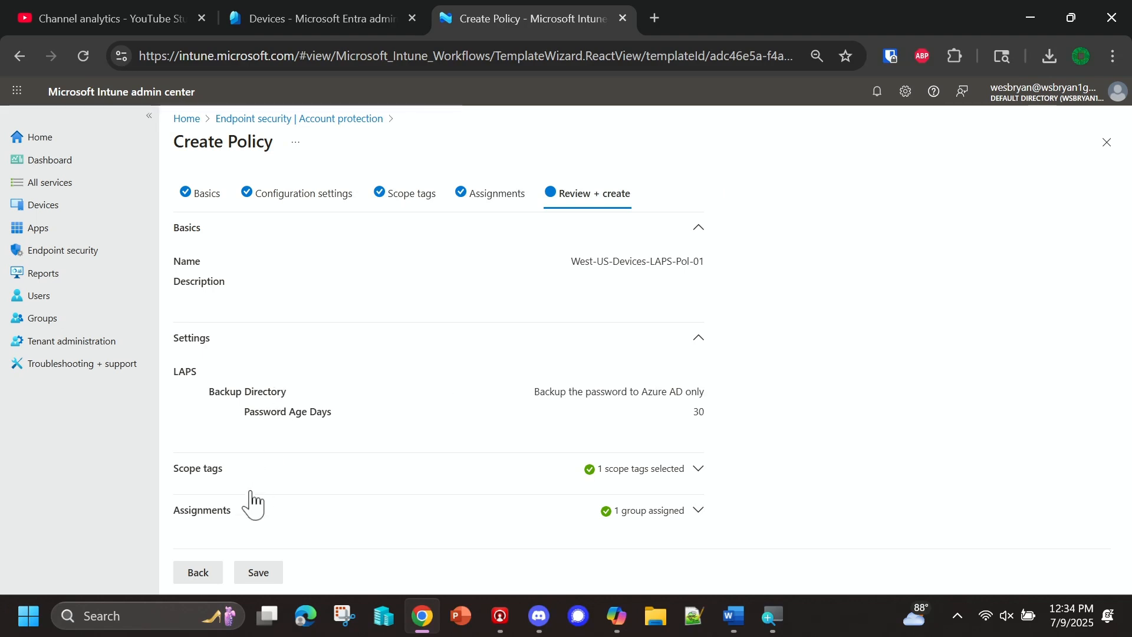
{"action": "left_click", "coordinate": [254, 573]}
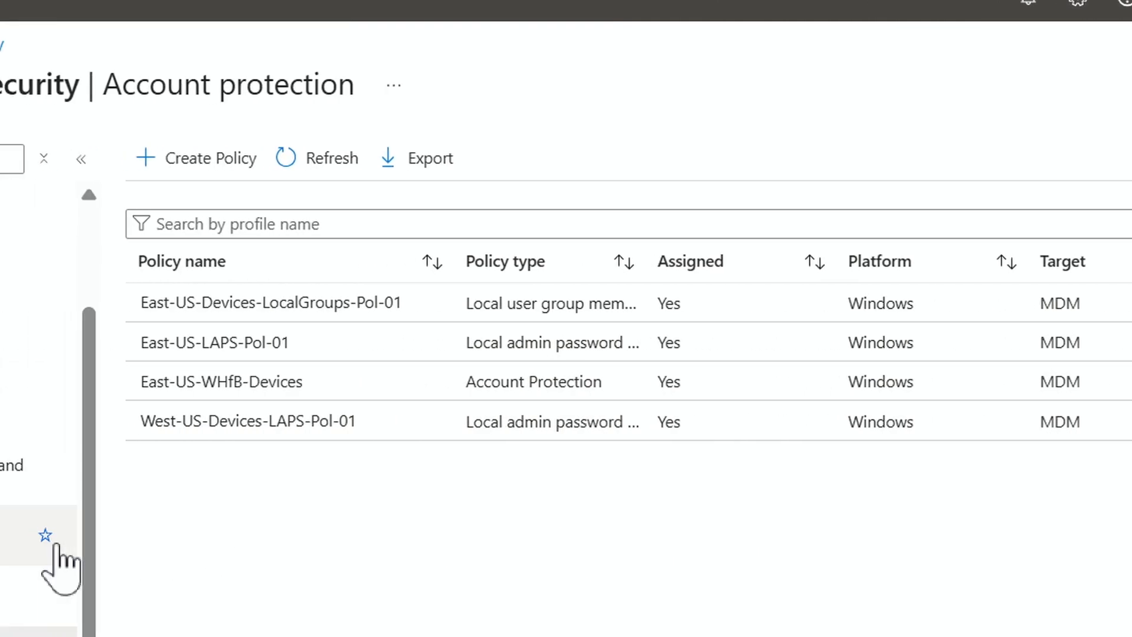
- Open the West-US-Devices-LAPS-Pol-01 policy and examine its check-in status, basic properties and included groups
{"action": "left_click", "coordinate": [313, 435]}
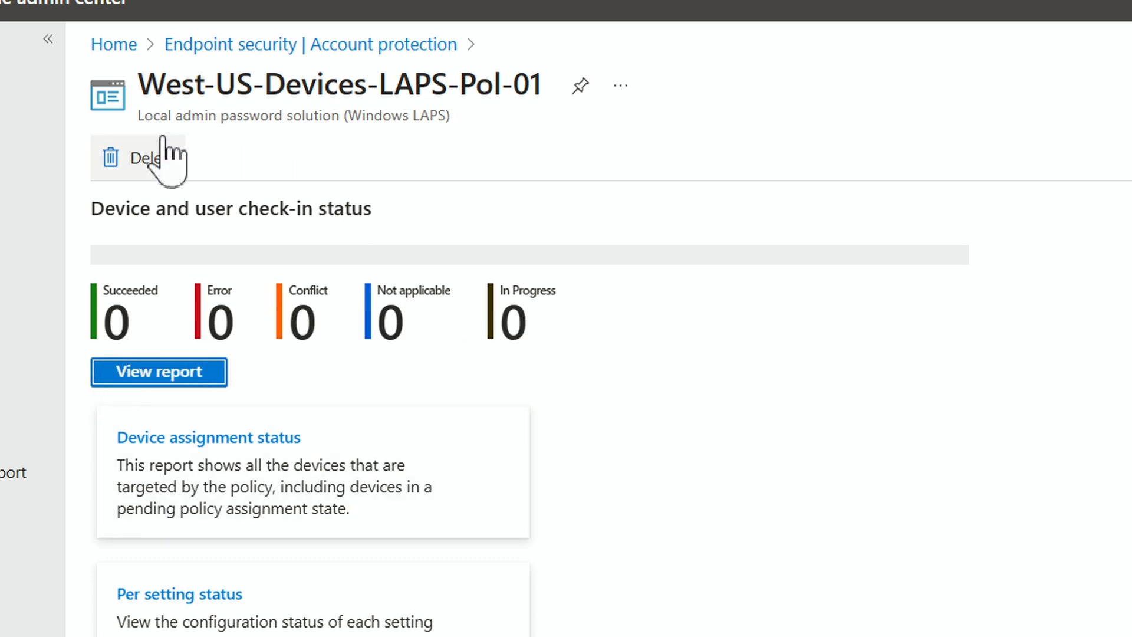
{"action": "scroll", "coordinate": [366, 425], "scroll_direction": "down", "scroll_amount": 5}
{"action": "scroll", "coordinate": [341, 422], "scroll_direction": "up", "scroll_amount": 3}
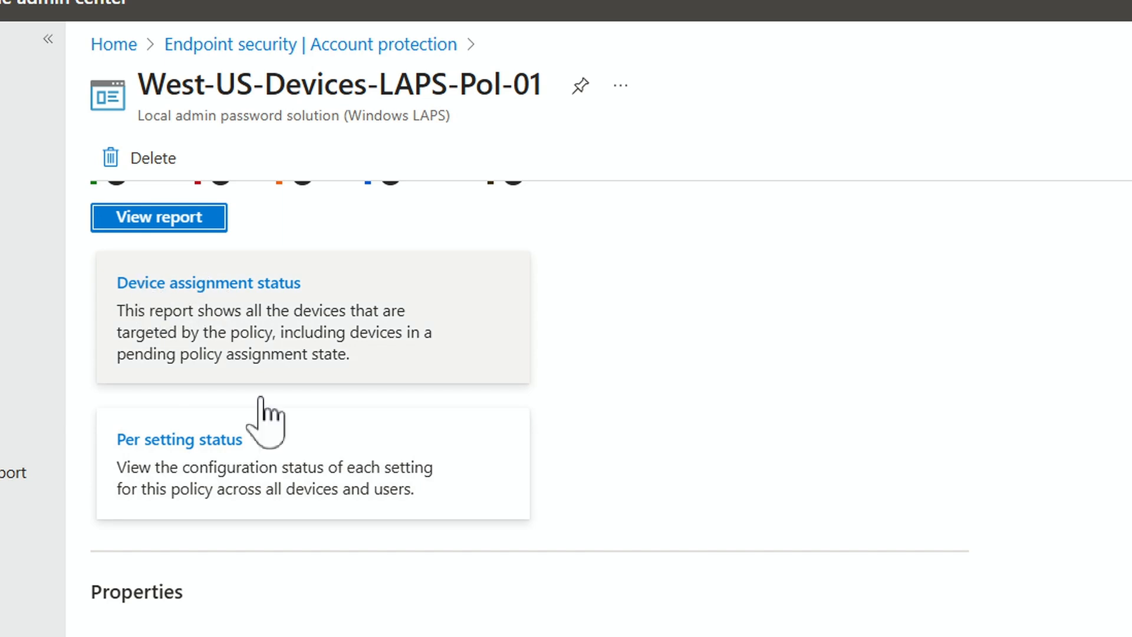
{"action": "scroll", "coordinate": [452, 286], "scroll_direction": "down", "scroll_amount": 5}
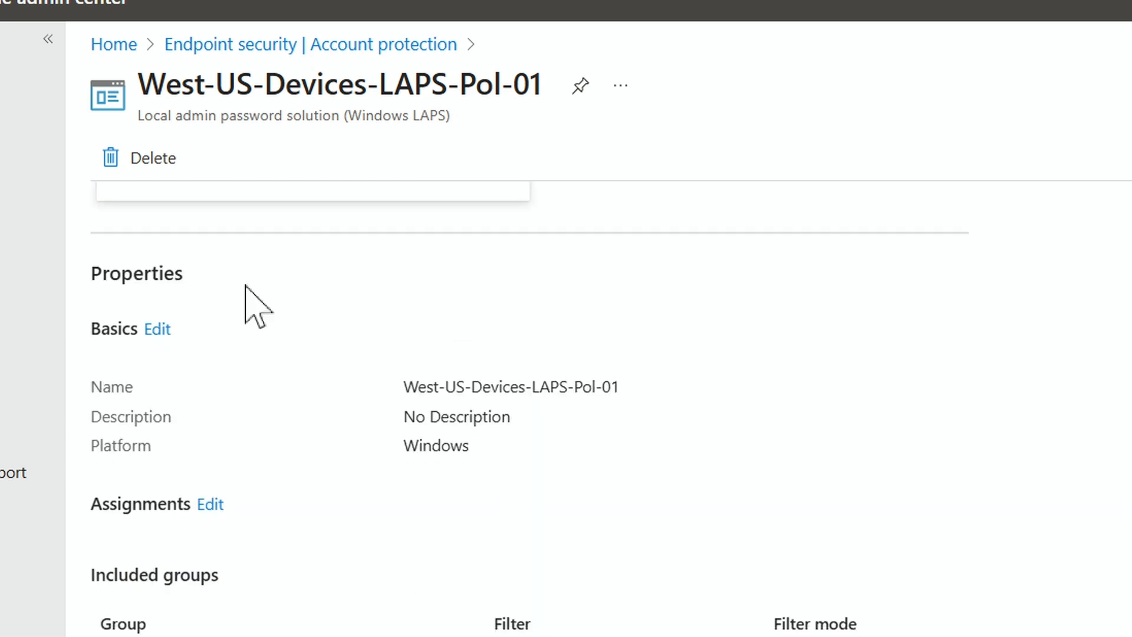
{"action": "scroll", "coordinate": [257, 330], "scroll_direction": "down", "scroll_amount": 3}
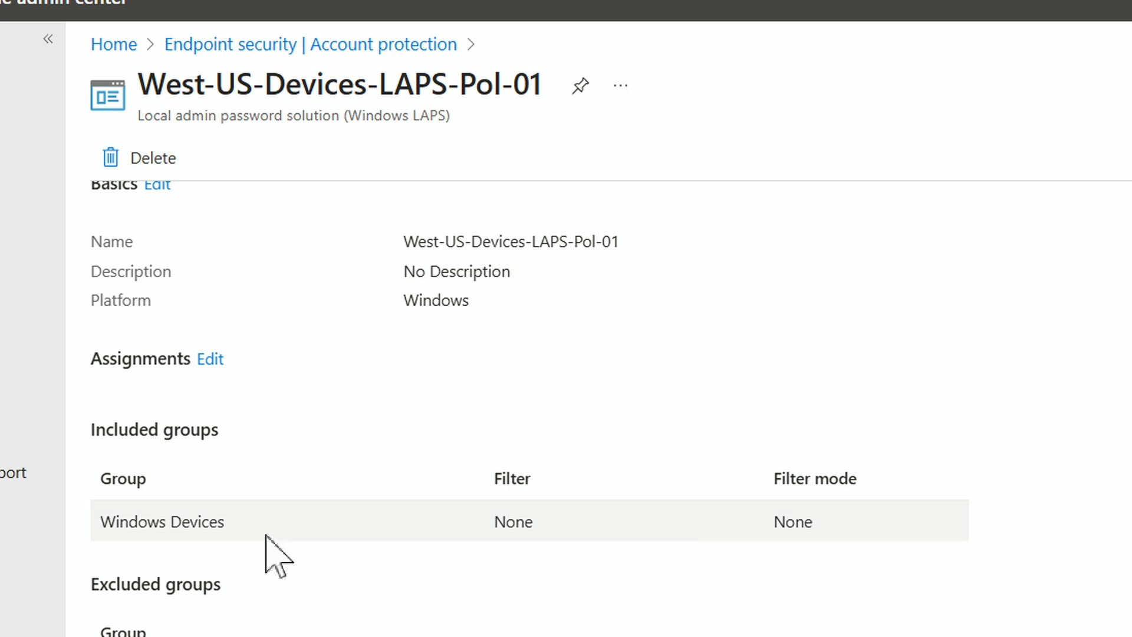
- Open the policy's assignments for editing and save them with the Windows Devices group included
{"action": "left_click", "coordinate": [210, 359]}
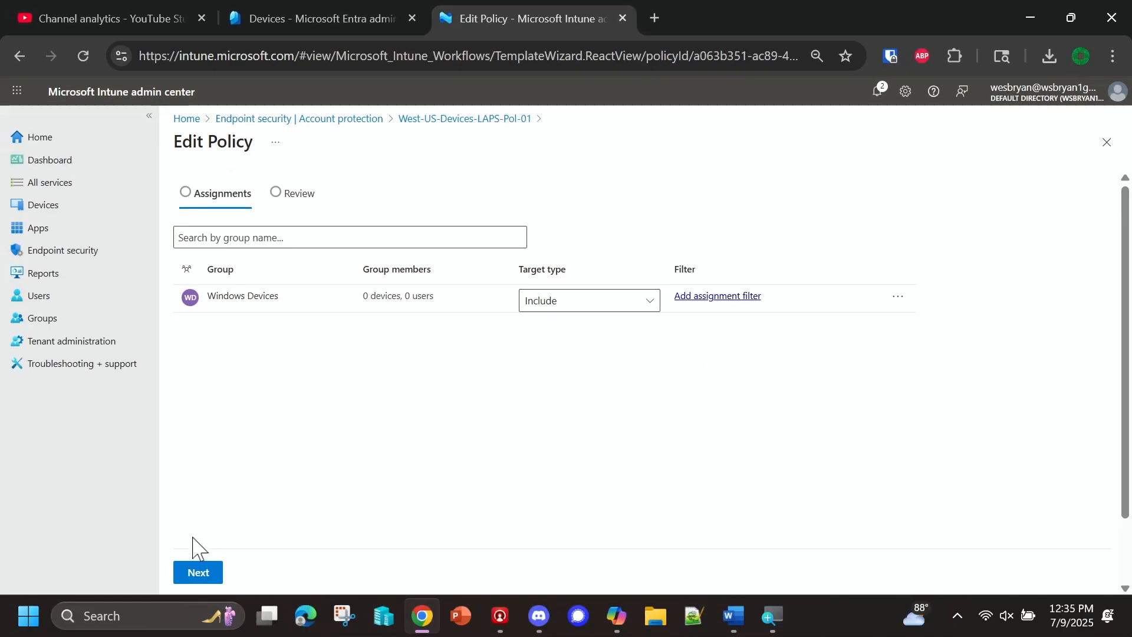
{"action": "left_click", "coordinate": [206, 580]}
{"action": "left_click", "coordinate": [263, 575]}
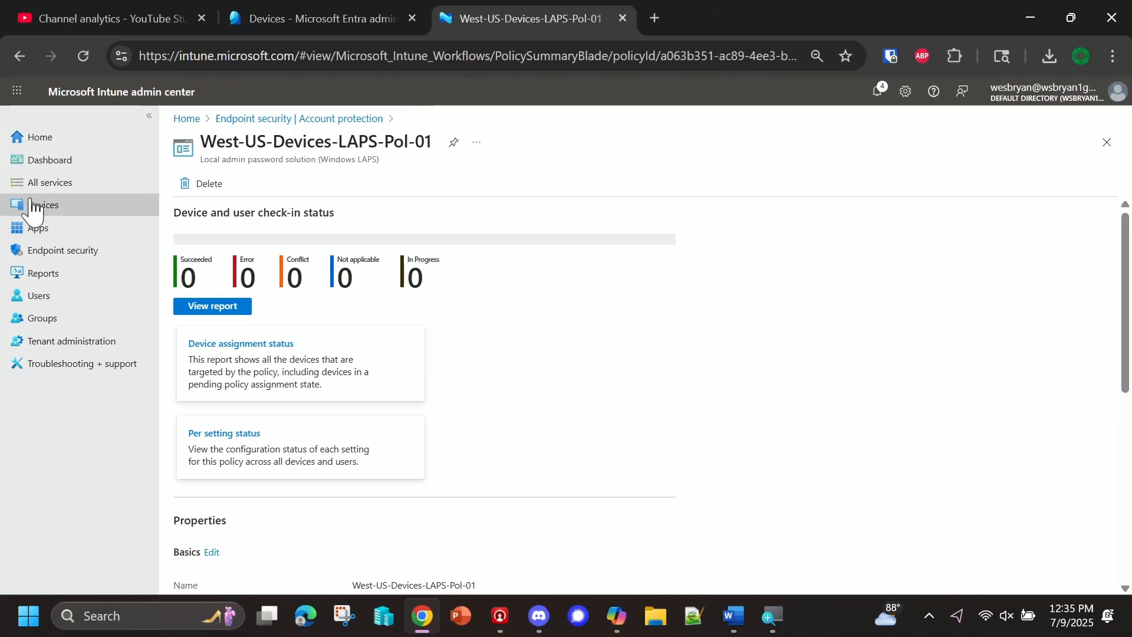
- Go to the Windows devices list in the Devices section and open the device WIN11B
{"action": "left_click", "coordinate": [28, 203]}
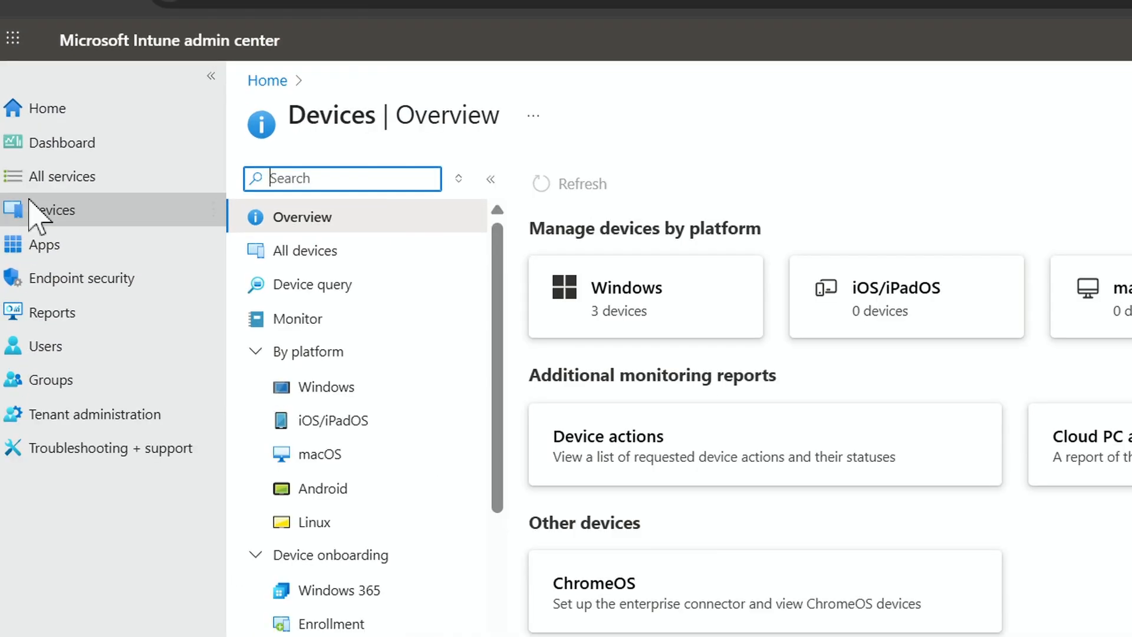
{"action": "scroll", "coordinate": [438, 453], "scroll_direction": "down", "scroll_amount": 2}
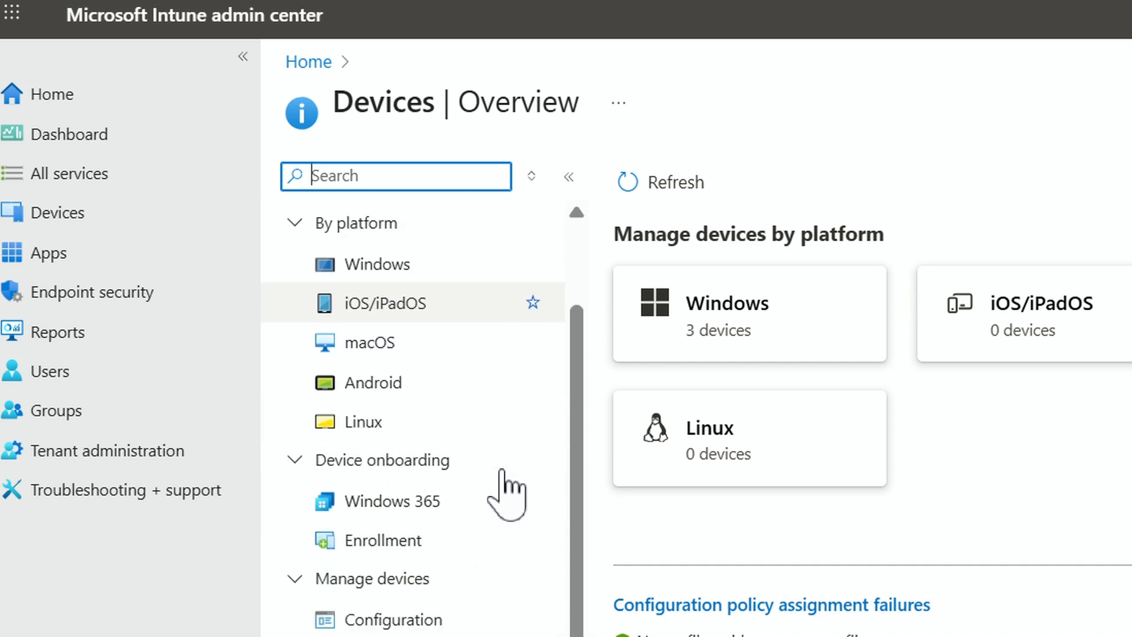
{"action": "scroll", "coordinate": [502, 472], "scroll_direction": "down", "scroll_amount": 3}
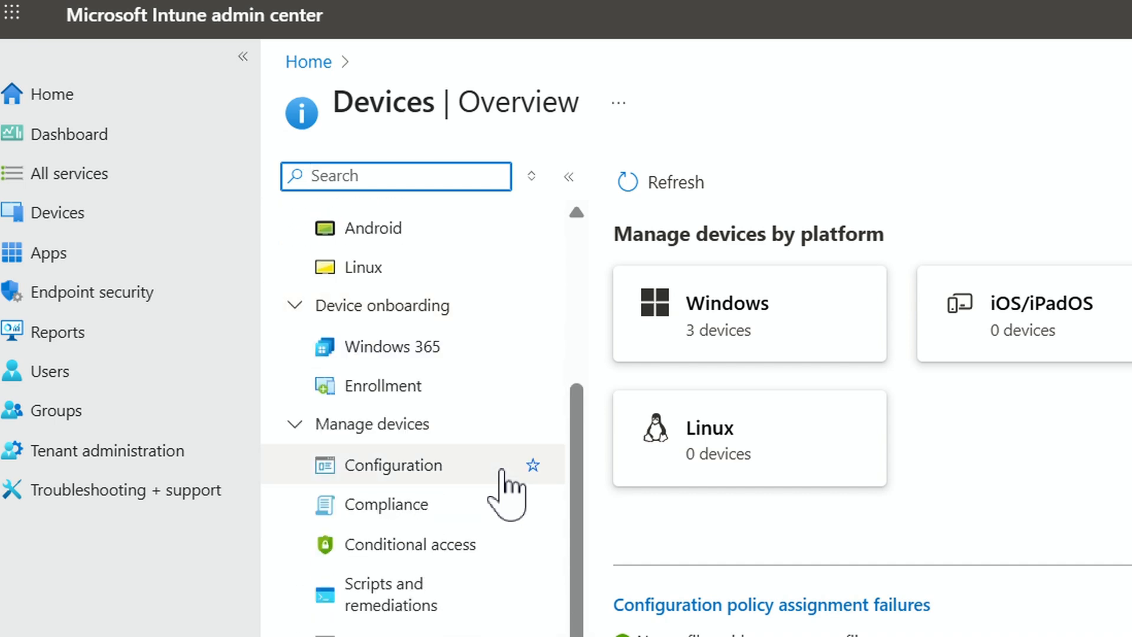
{"action": "scroll", "coordinate": [502, 471], "scroll_direction": "down", "scroll_amount": 3}
{"action": "scroll", "coordinate": [503, 495], "scroll_direction": "down", "scroll_amount": 3}
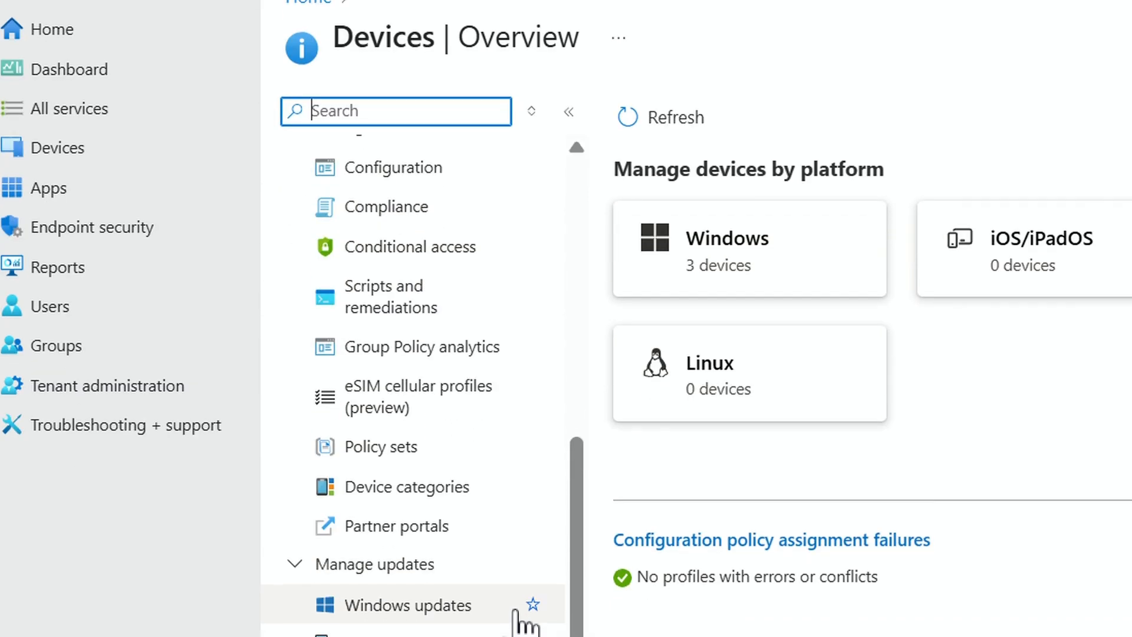
{"action": "scroll", "coordinate": [352, 301], "scroll_direction": "up", "scroll_amount": 5}
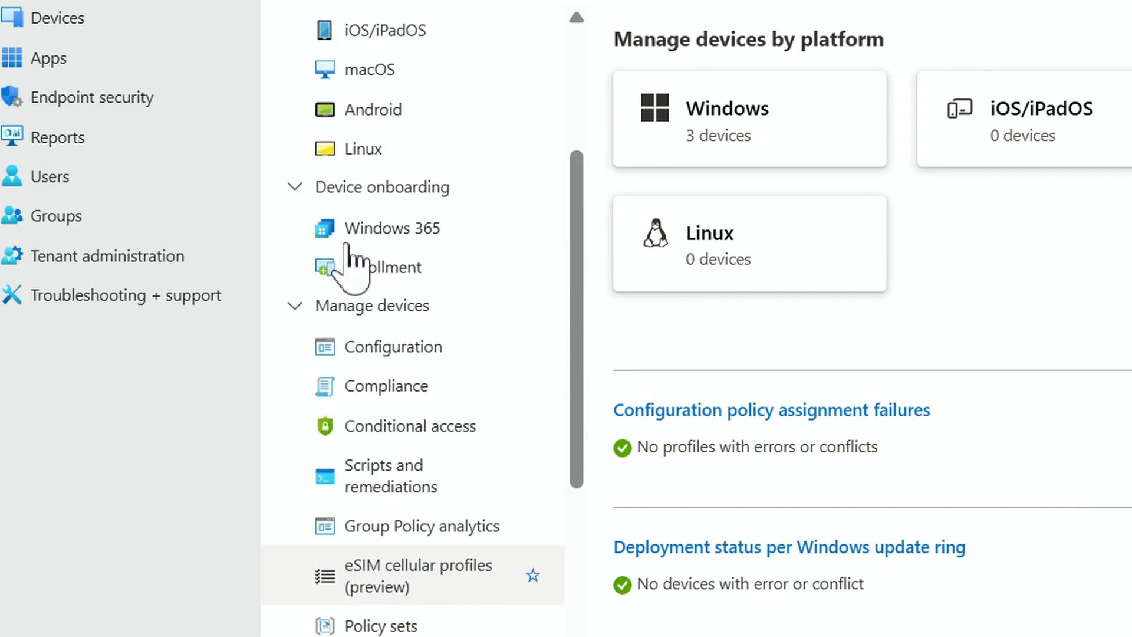
{"action": "left_click", "coordinate": [748, 99]}
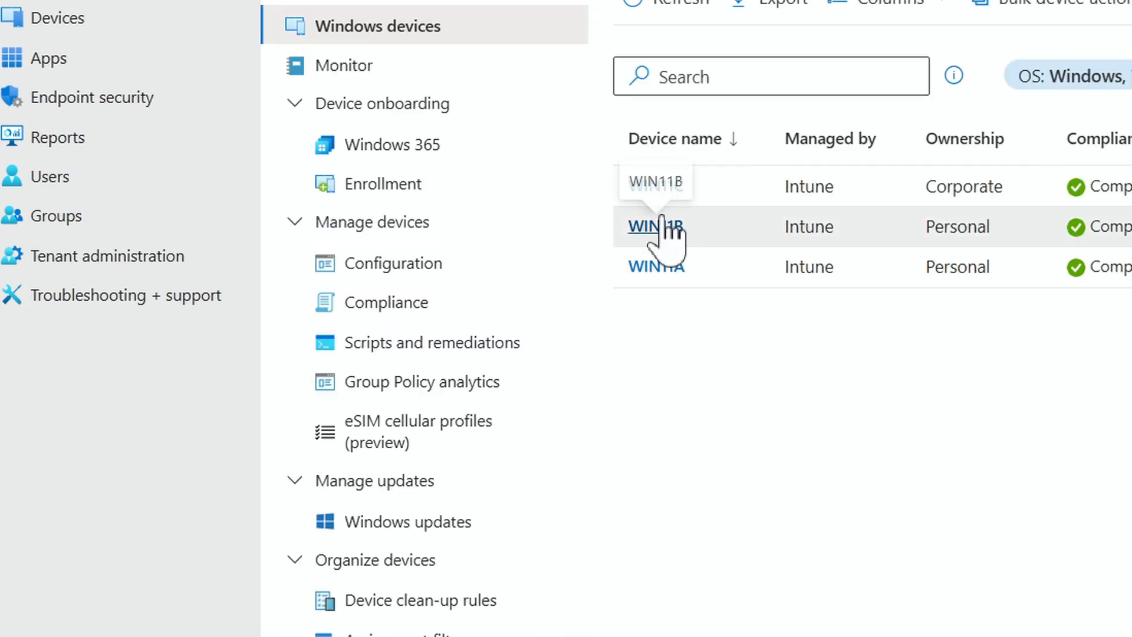
{"action": "left_click", "coordinate": [655, 226]}
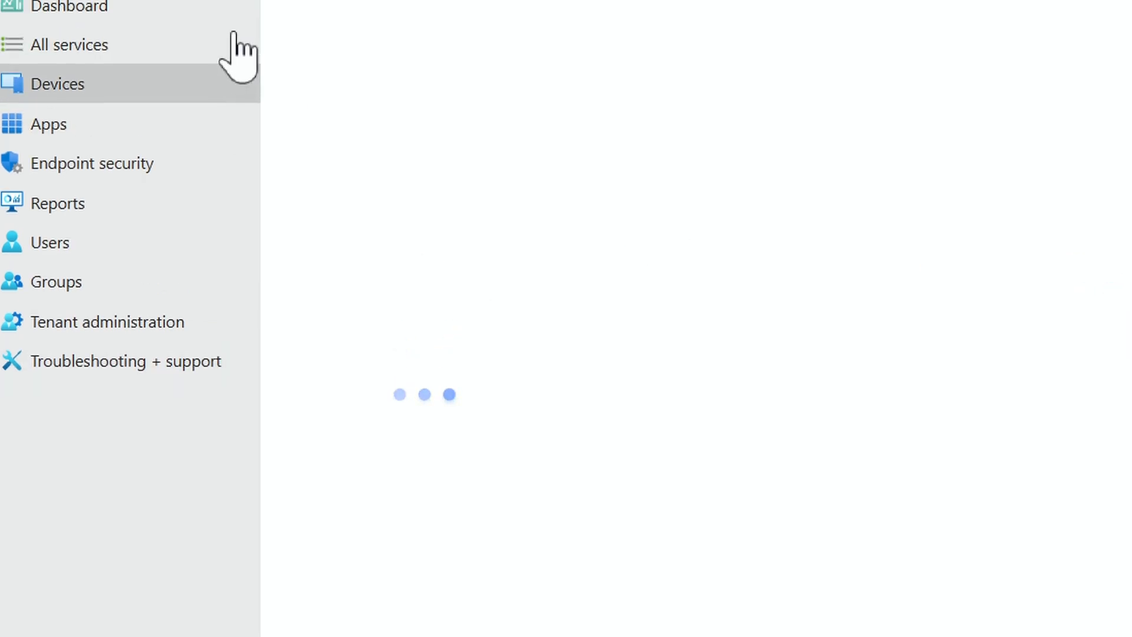